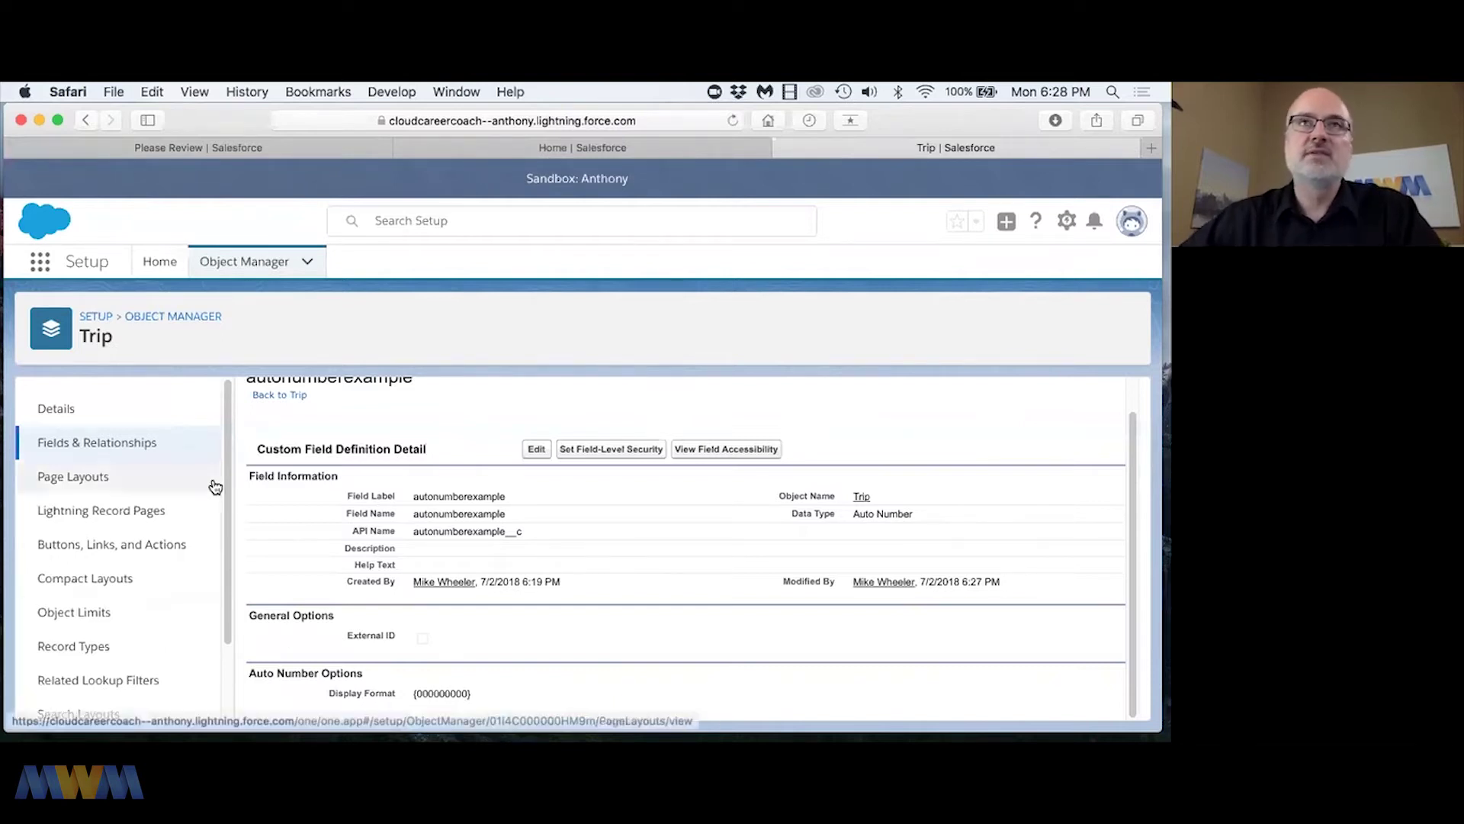
Step: Go from Object Manager to Opportunity's Record Types and open the Job Opportunity record type
left_click(197, 326)
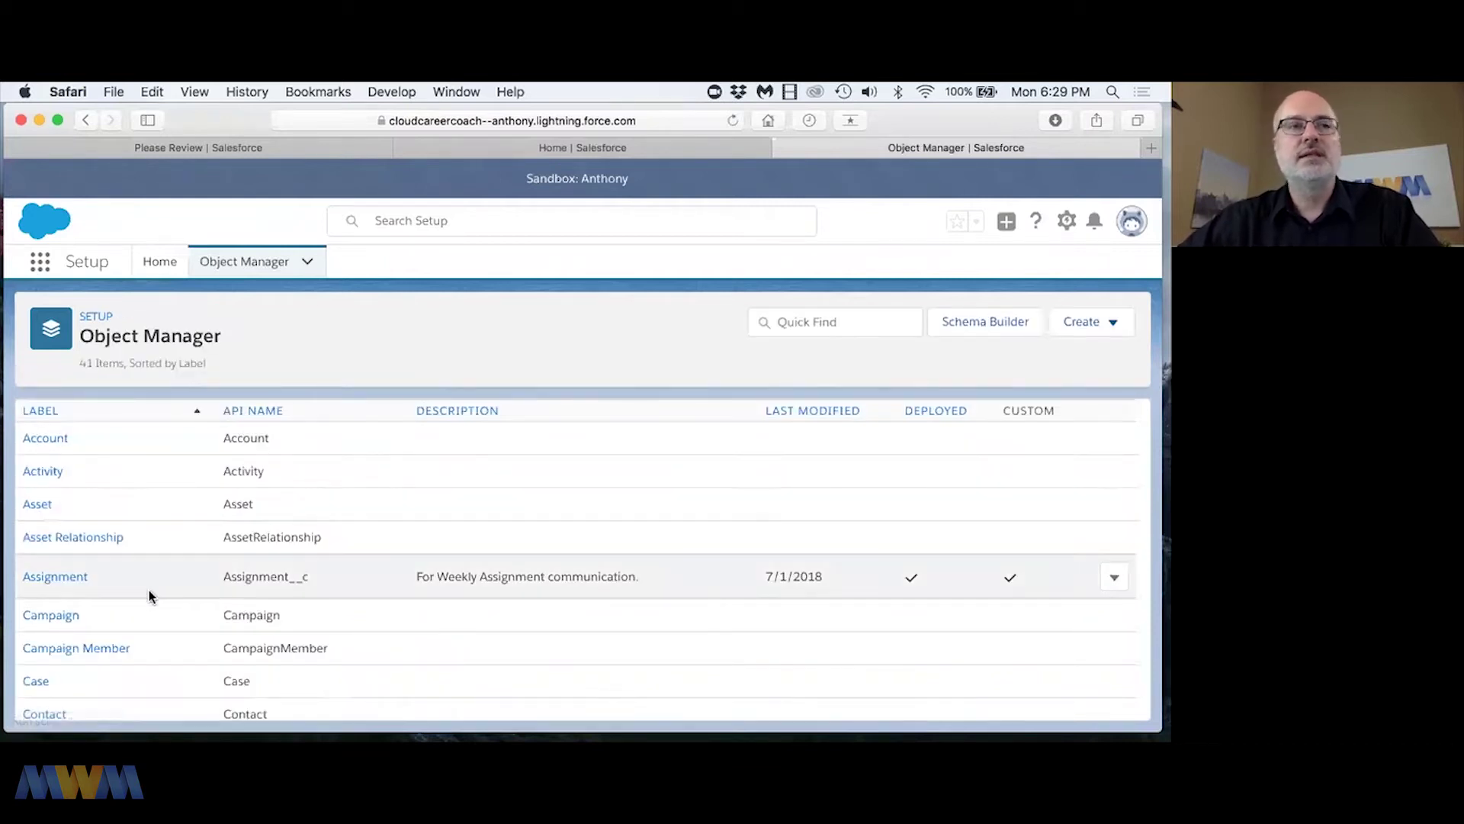
scroll(149, 589, "down", 6)
left_click(83, 508)
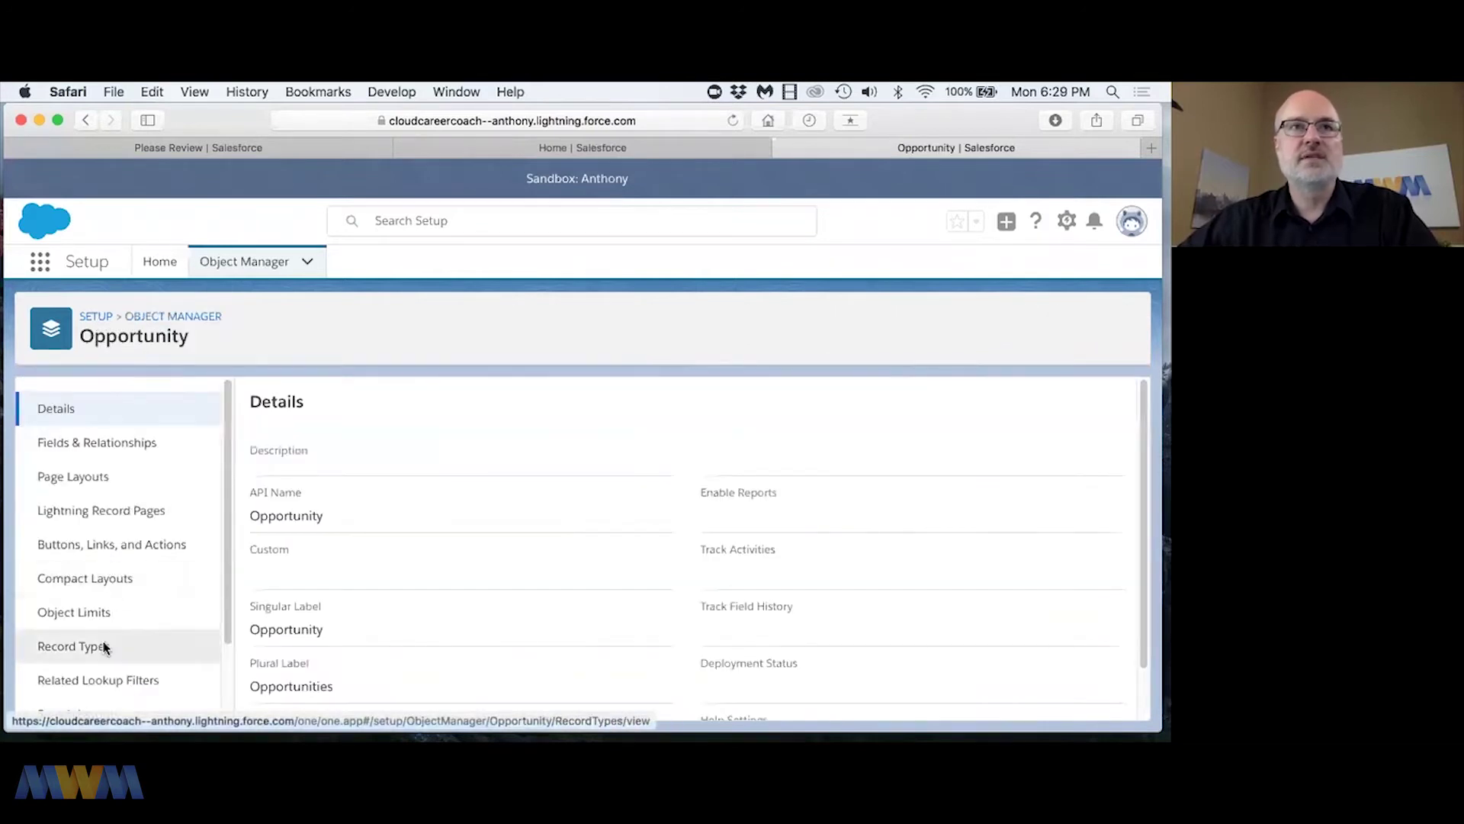
left_click(104, 646)
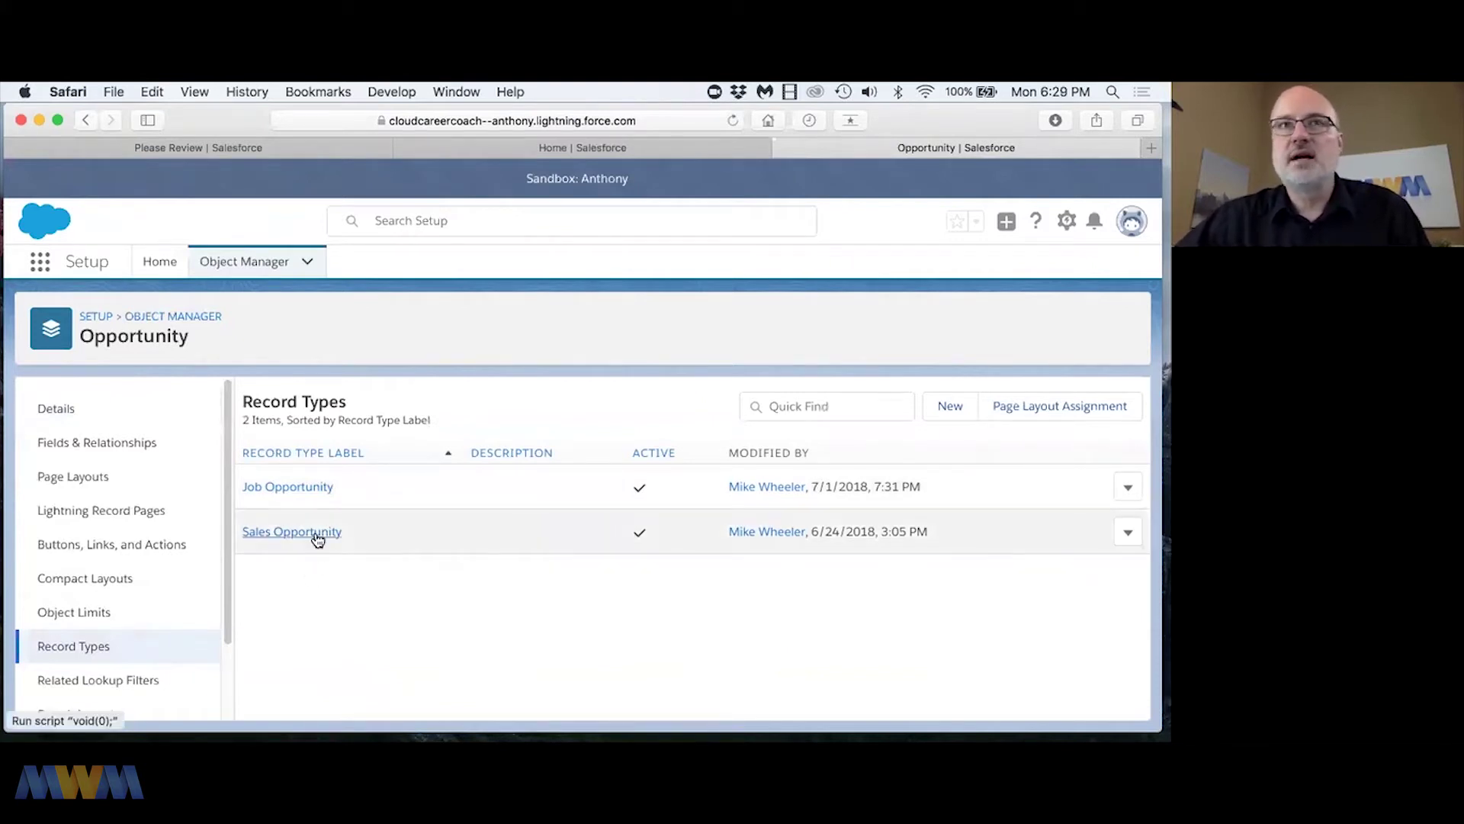
left_click(312, 488)
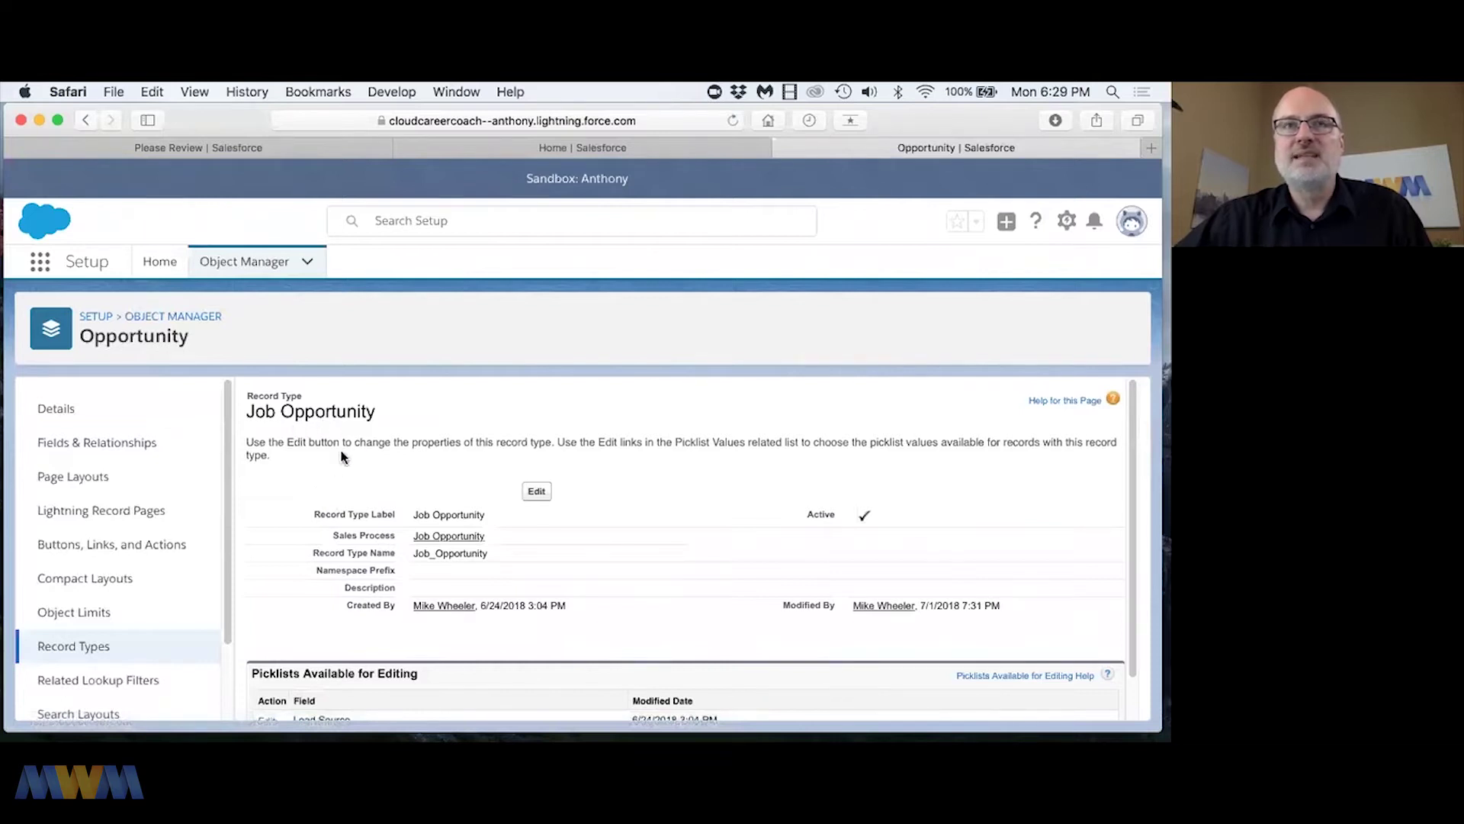
Step: Find Lead Source under Picklists Available for Editing and open its values for editing
scroll(390, 540, "down", 1)
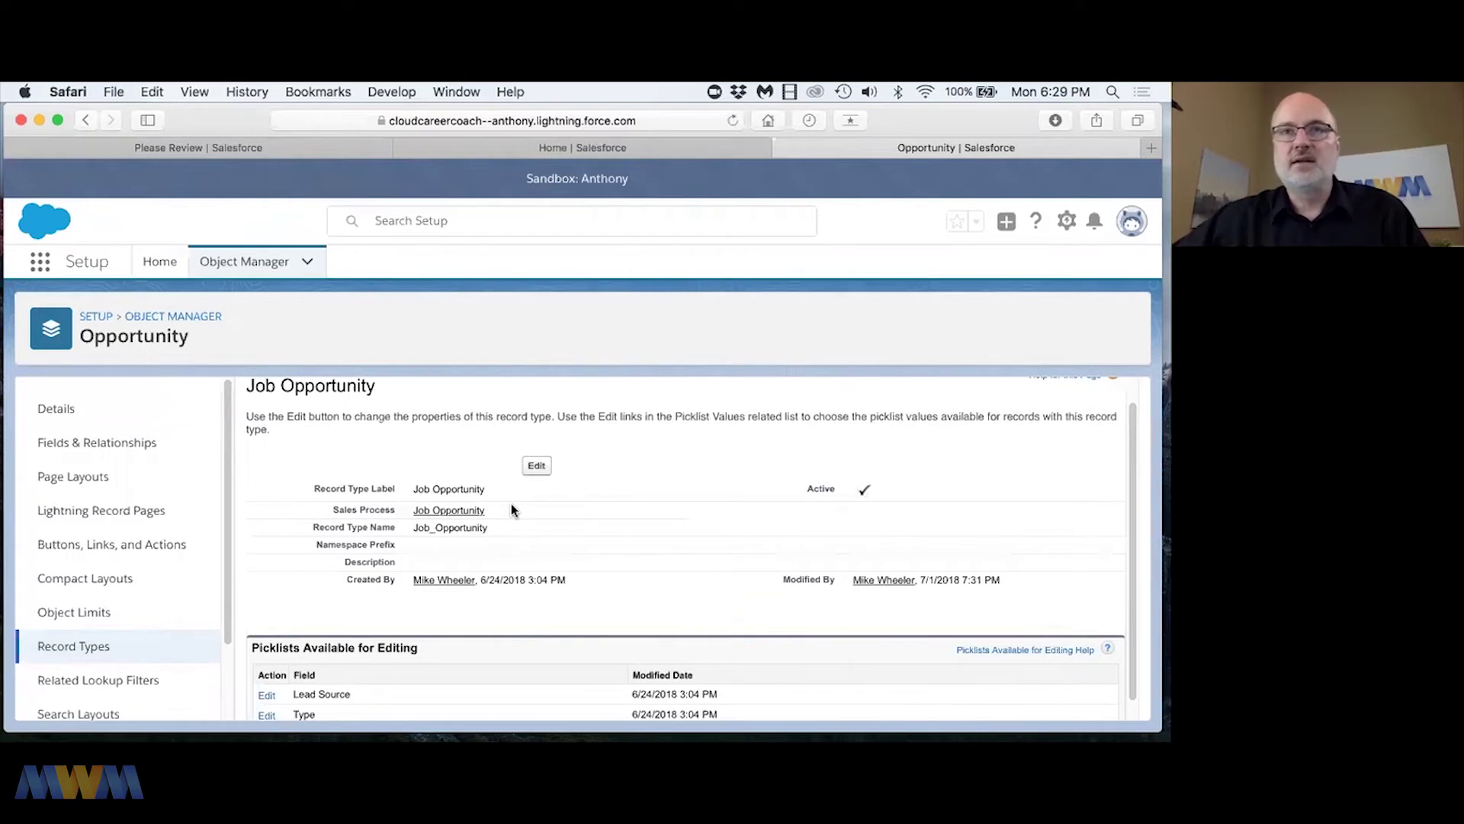
scroll(513, 517, "down", 1)
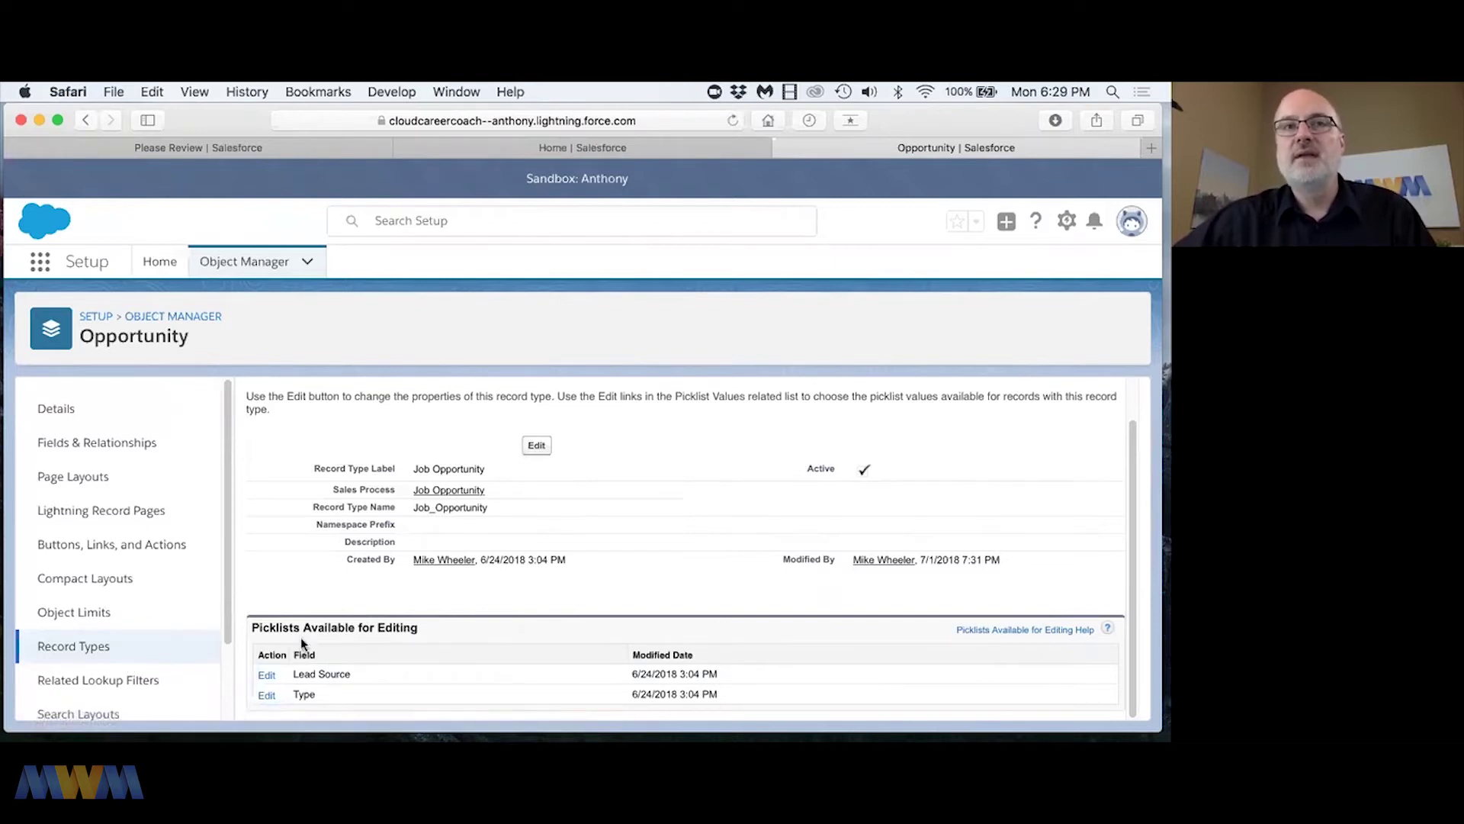
left_click_drag(254, 627, 393, 625)
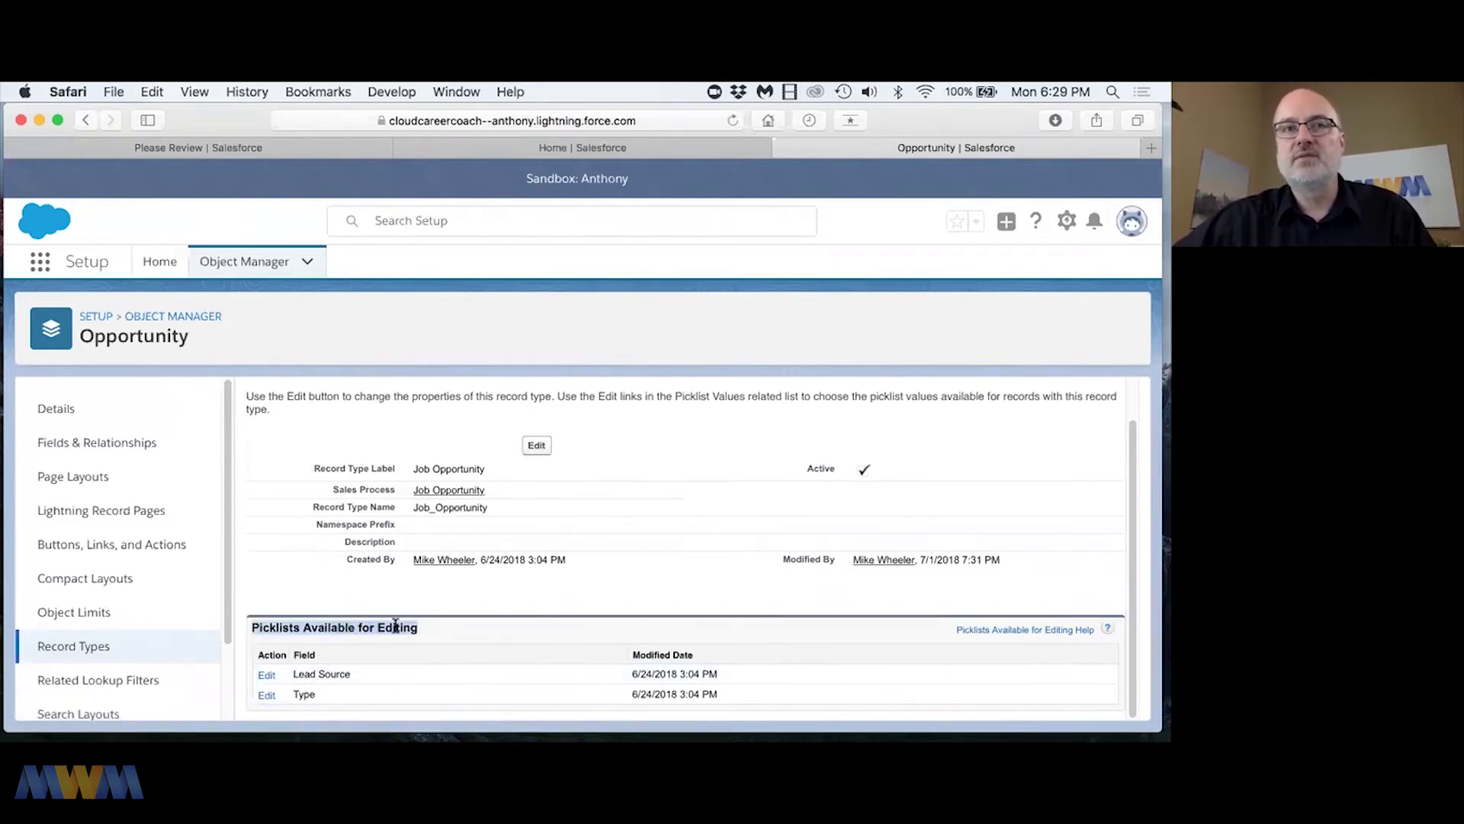
left_click(267, 676)
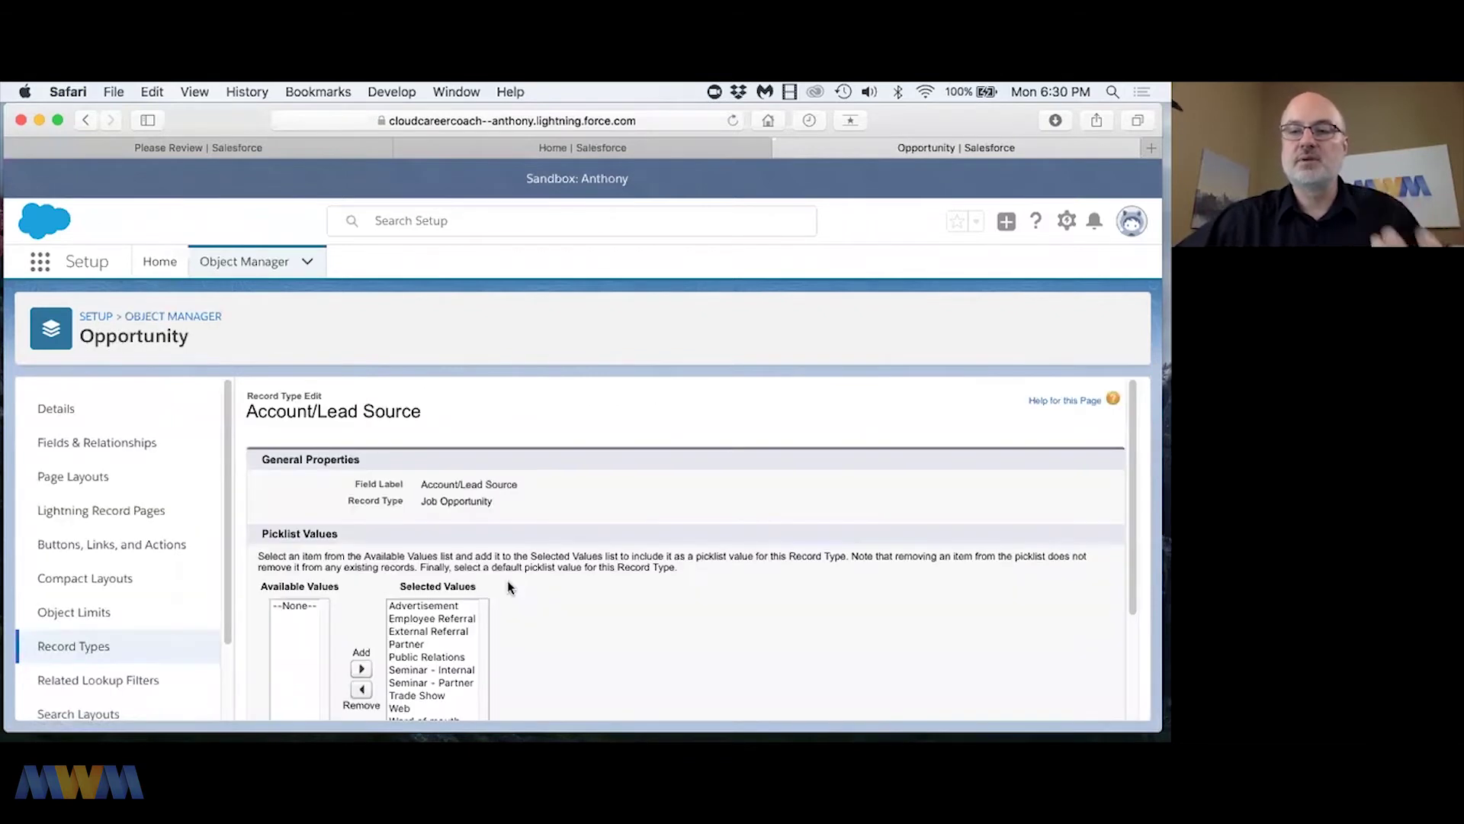
Step: Remove Public Relations, Partner and Other from the selected Lead Source values
scroll(643, 583, "down", 3)
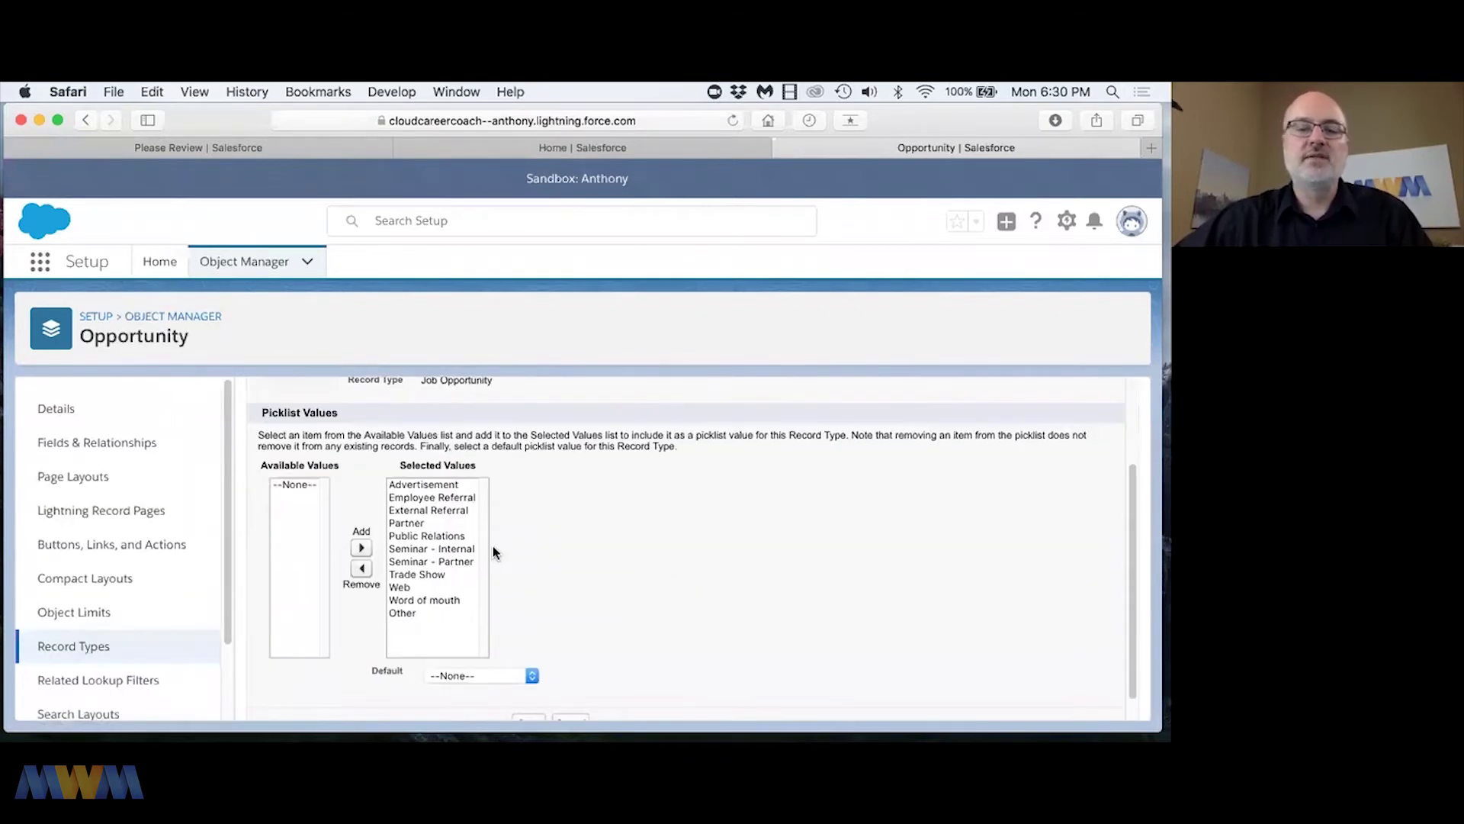
left_click(430, 485)
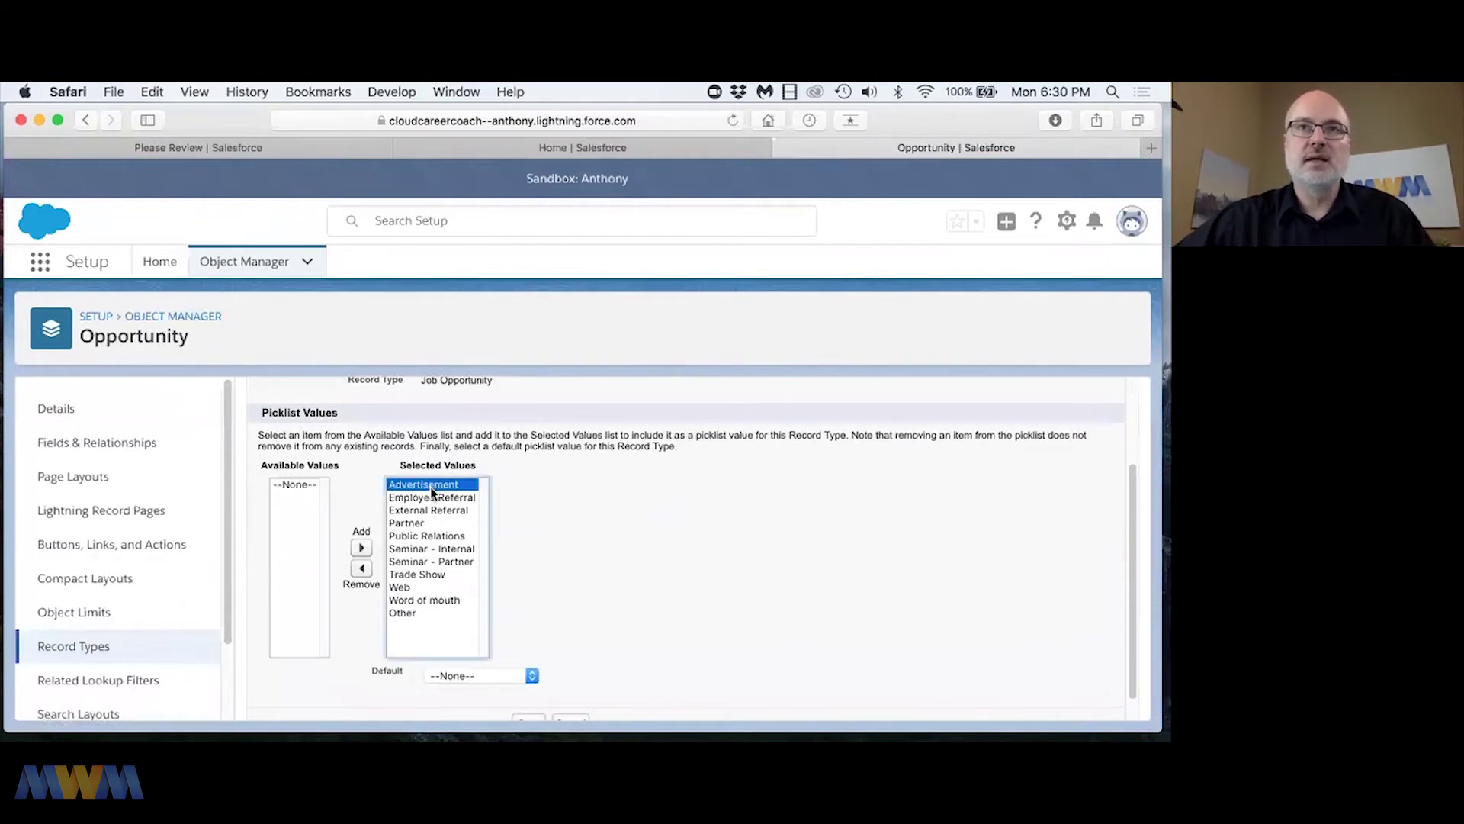
scroll(630, 547, "up", 1)
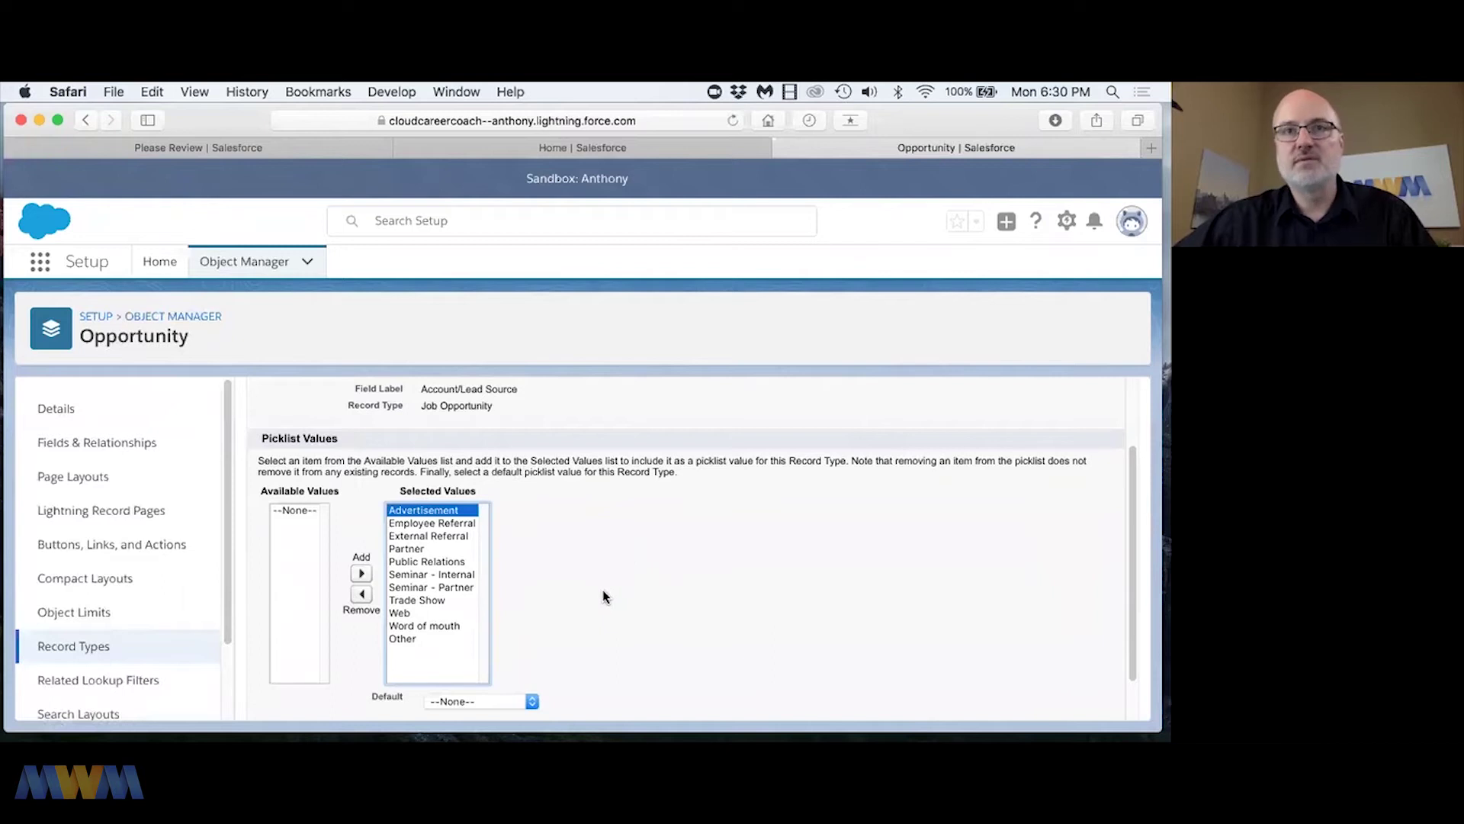
left_click(445, 561)
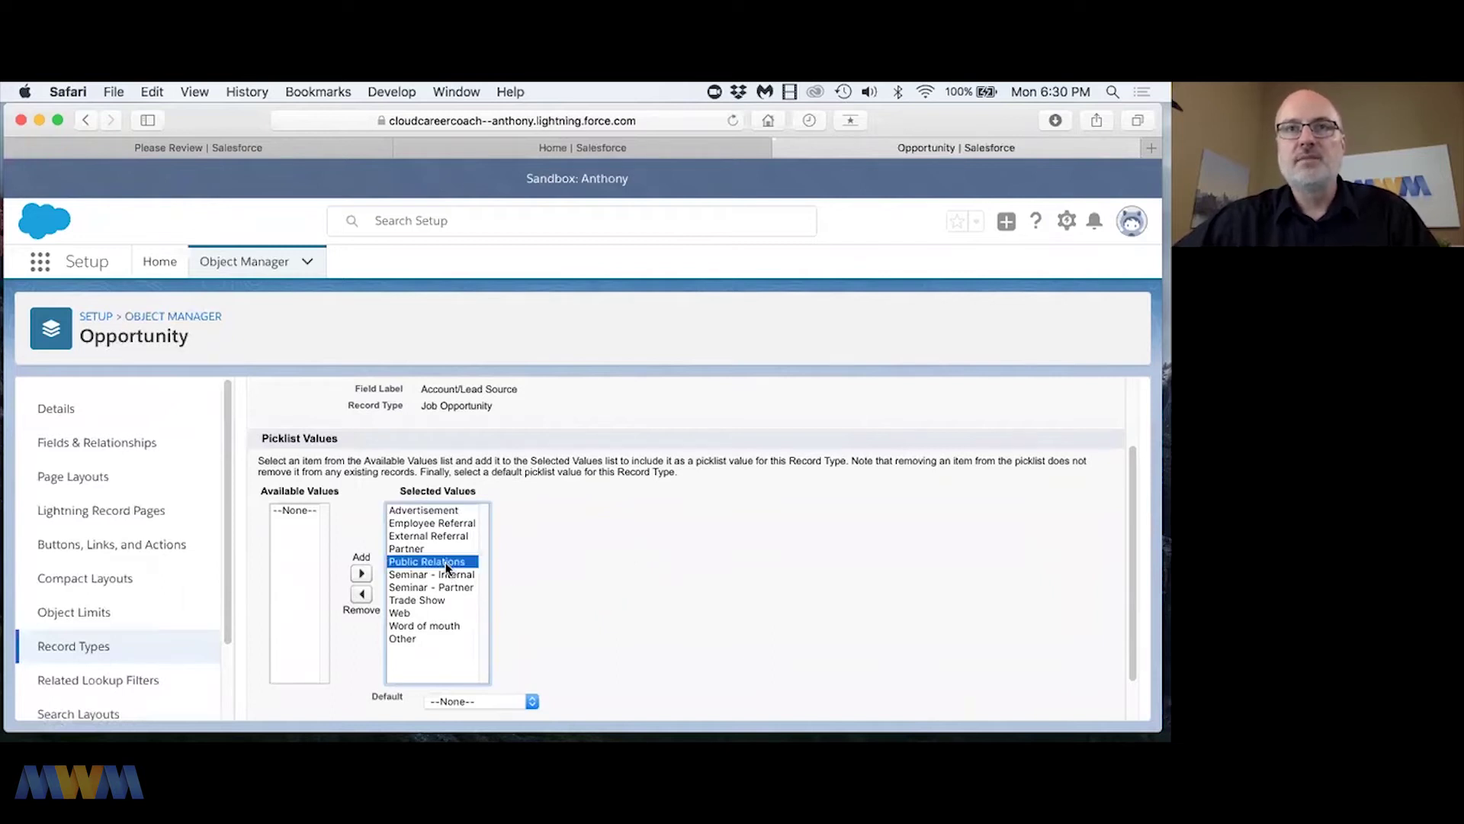
left_click(364, 594)
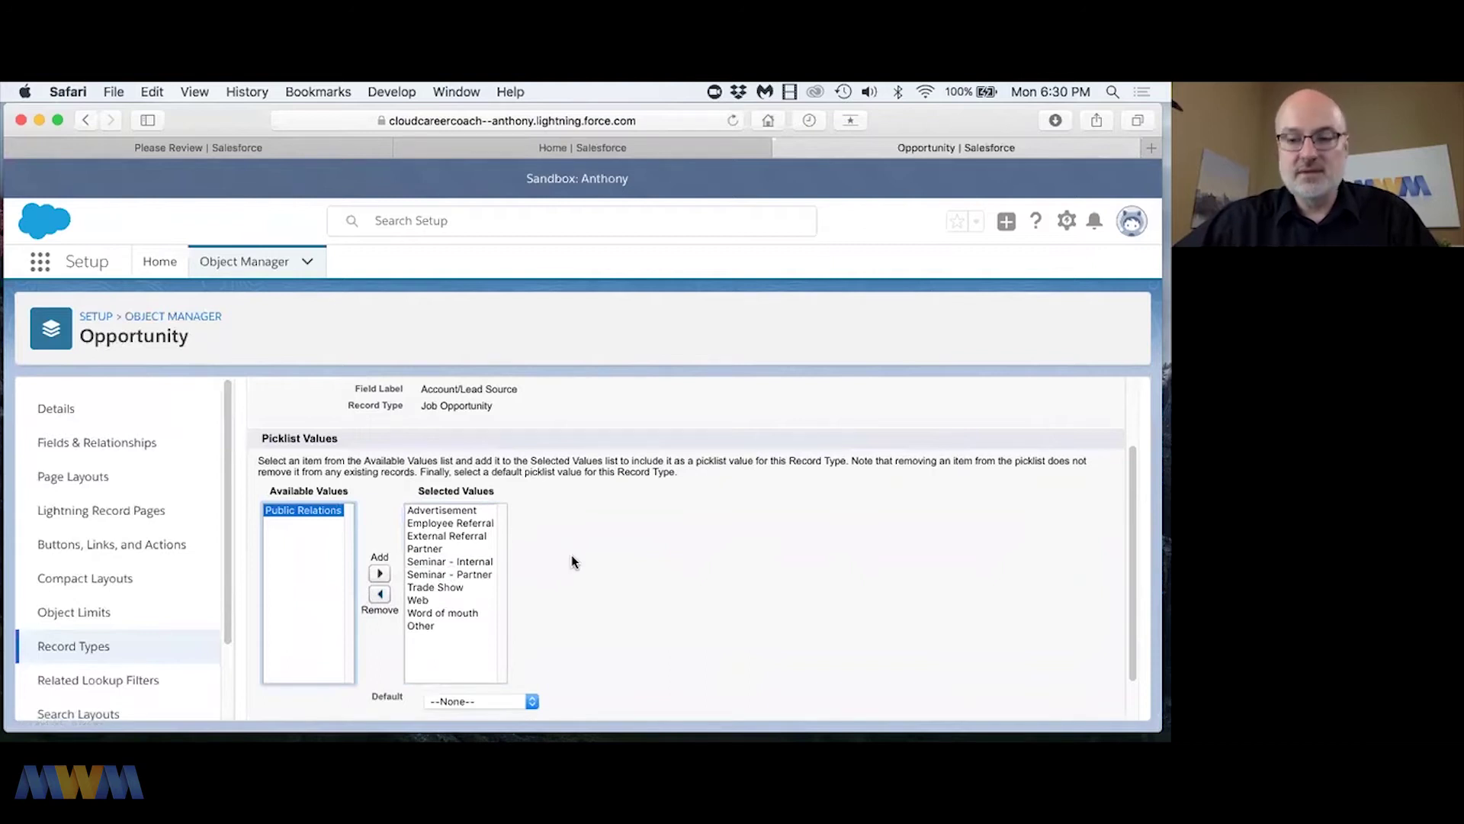
left_click(426, 549)
left_click(386, 608)
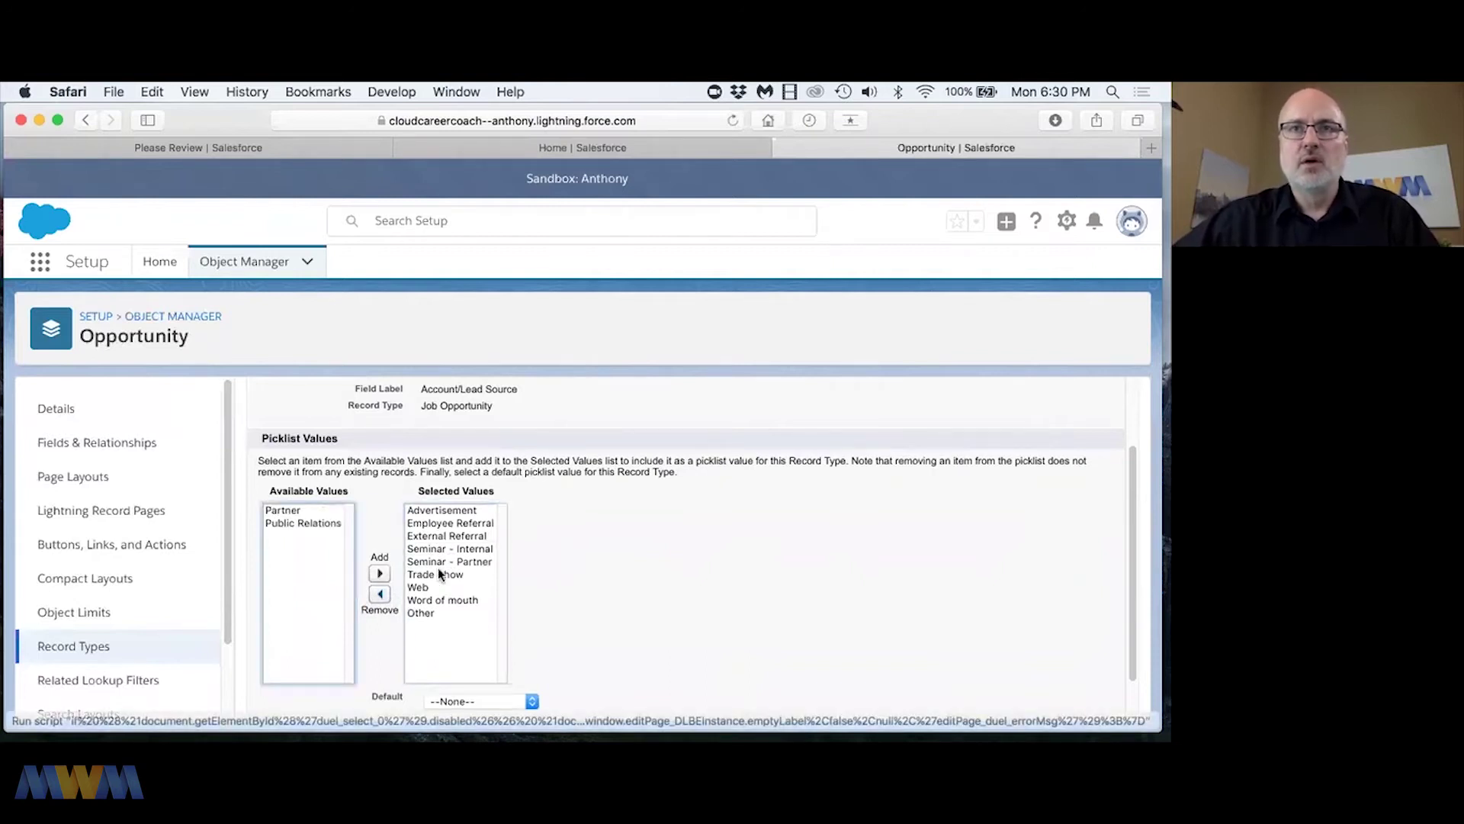
left_click(450, 523)
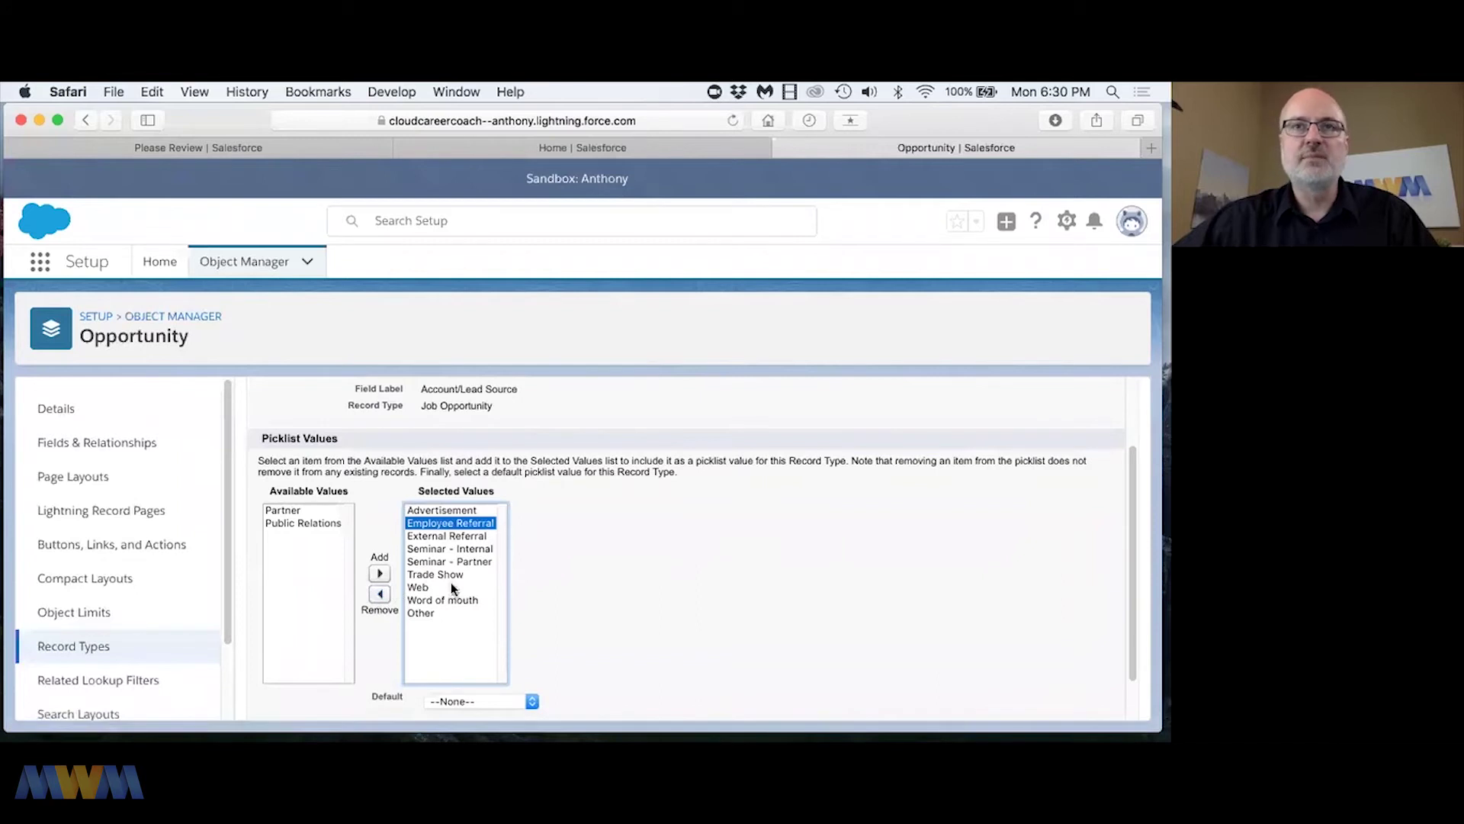
left_click(427, 612)
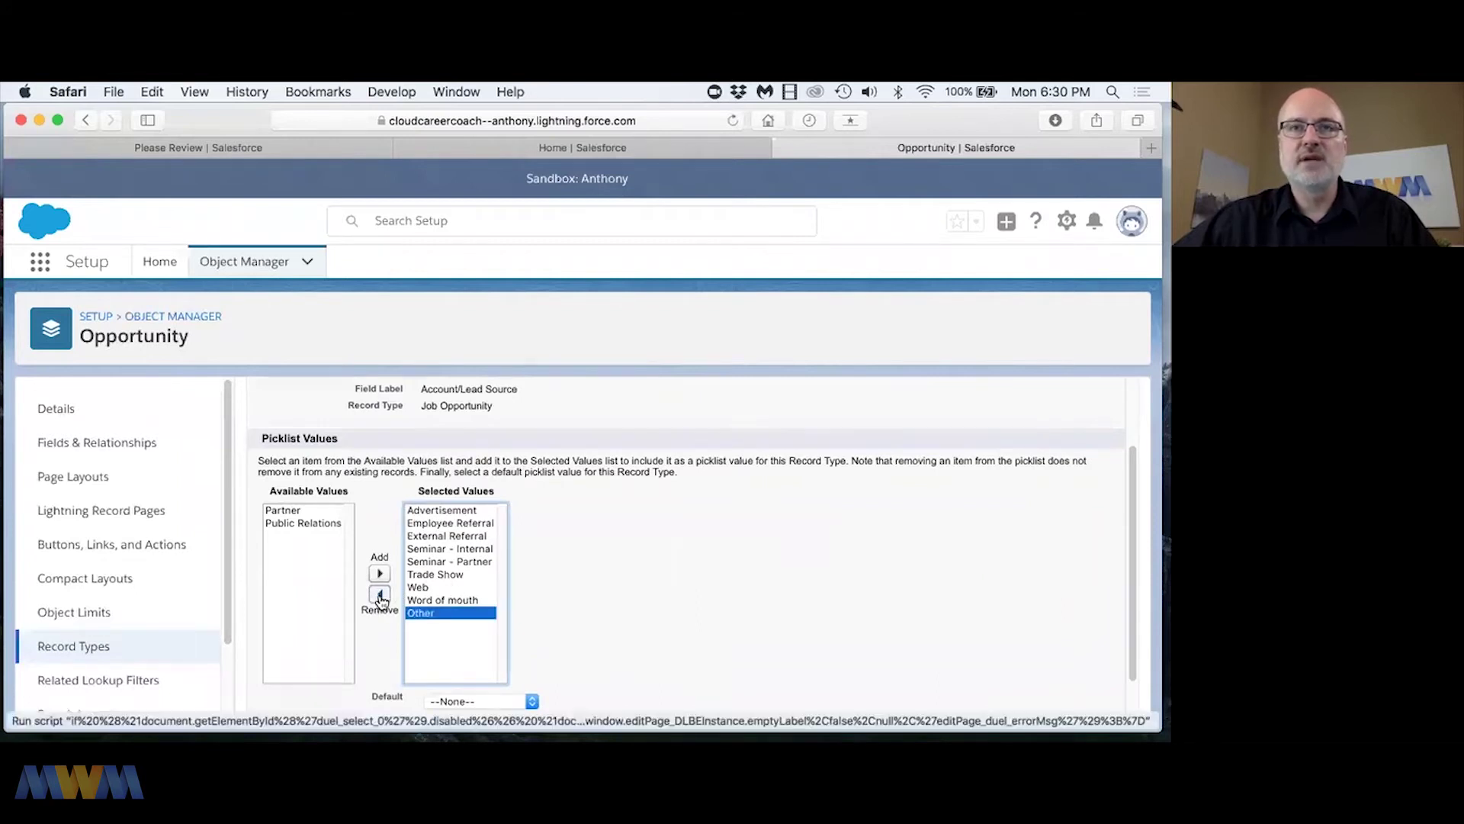
left_click(380, 593)
Step: Make Advertisement the default Lead Source and save the picklist changes
scroll(623, 592, "down", 1)
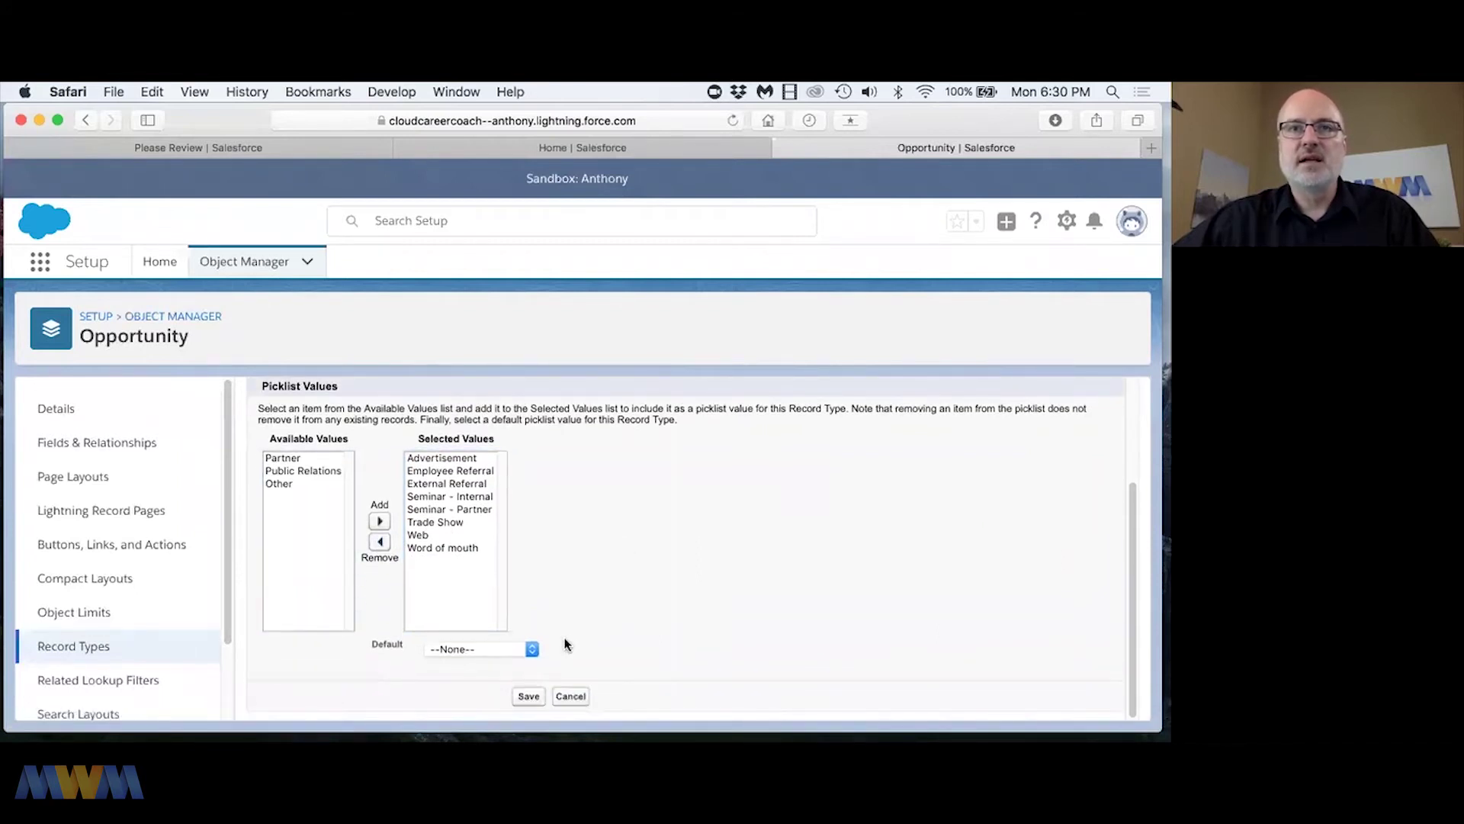
left_click(511, 647)
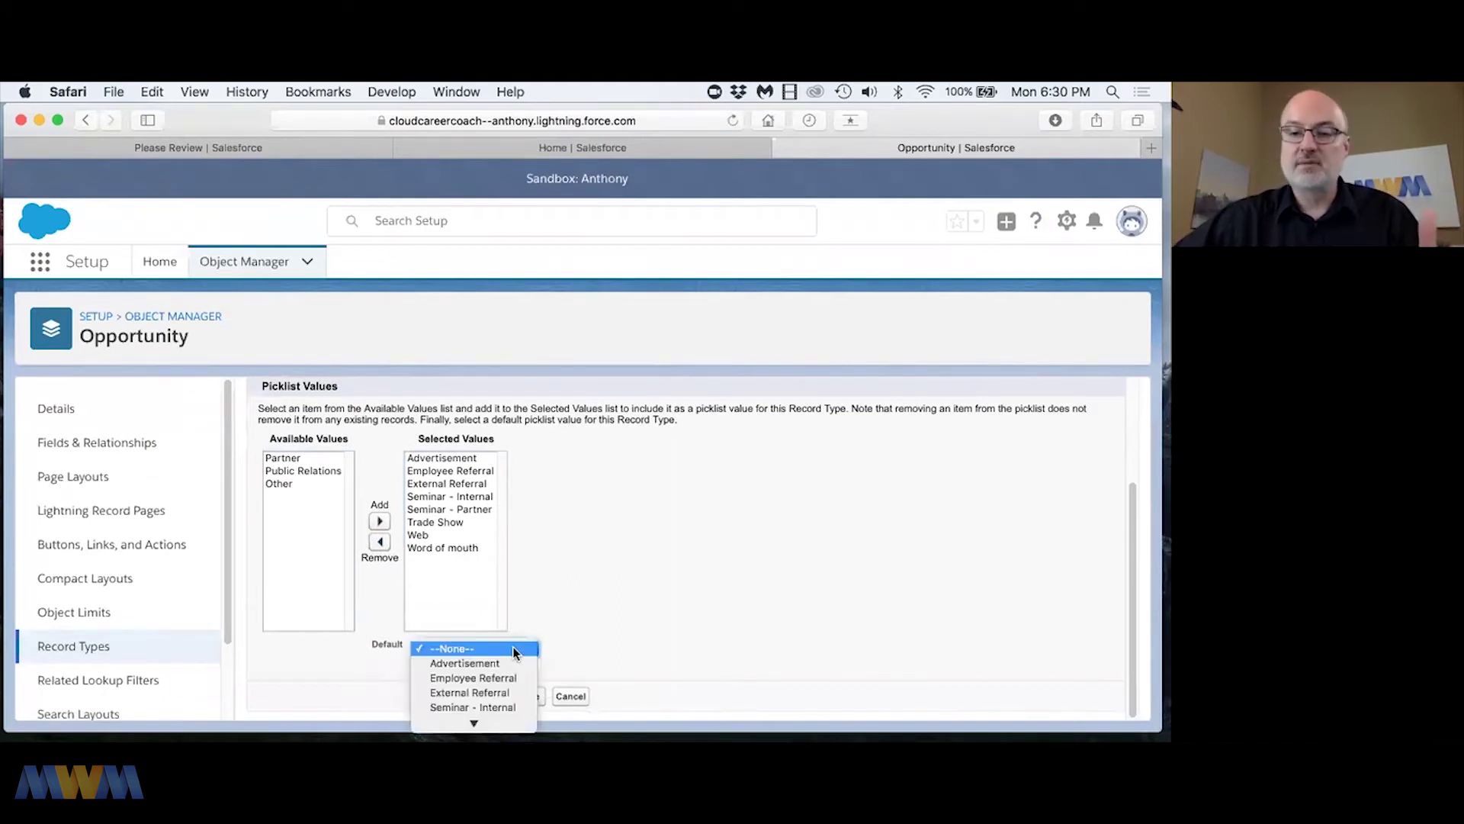
left_click(573, 611)
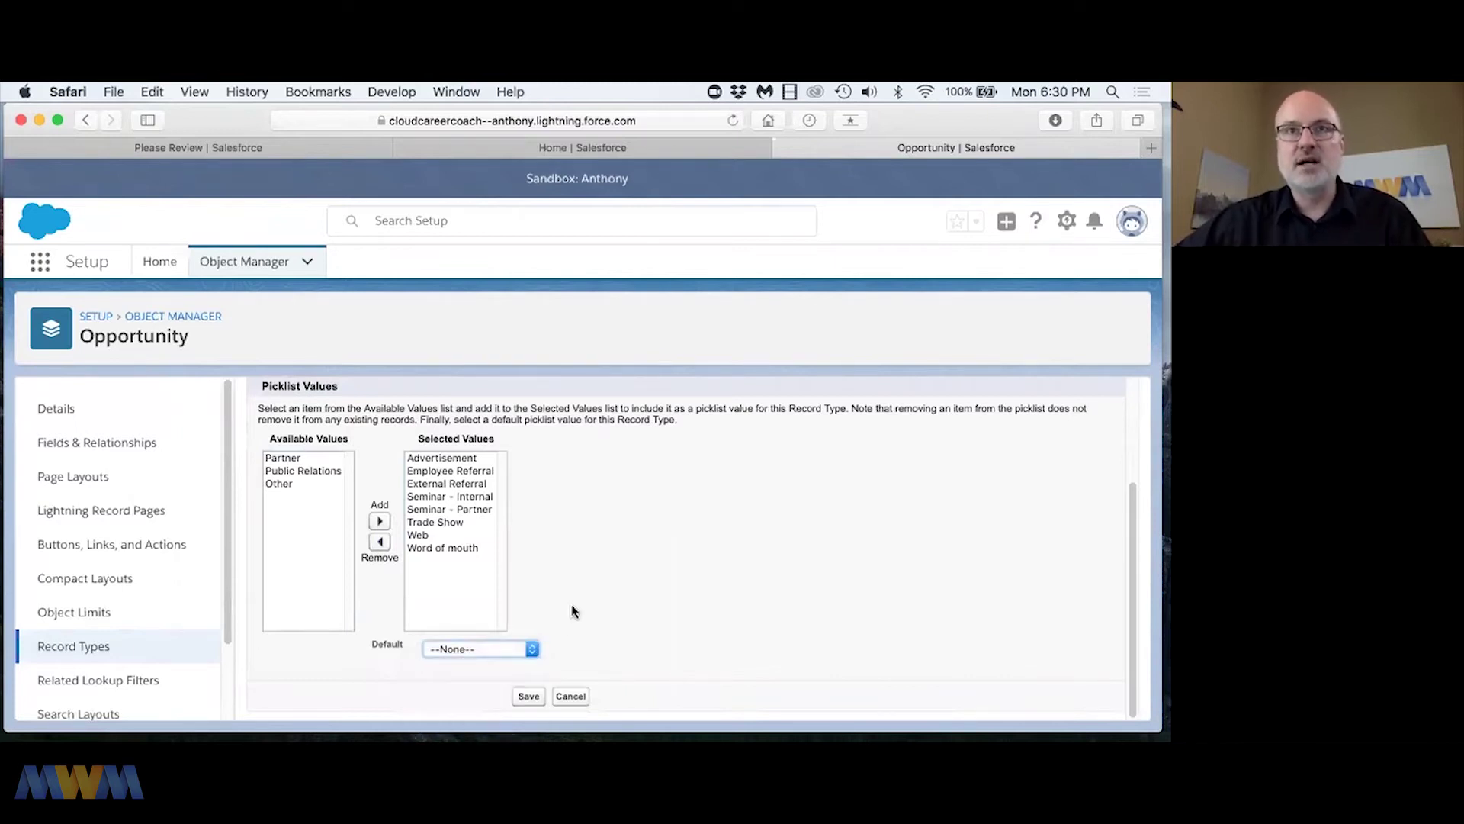
left_click(519, 648)
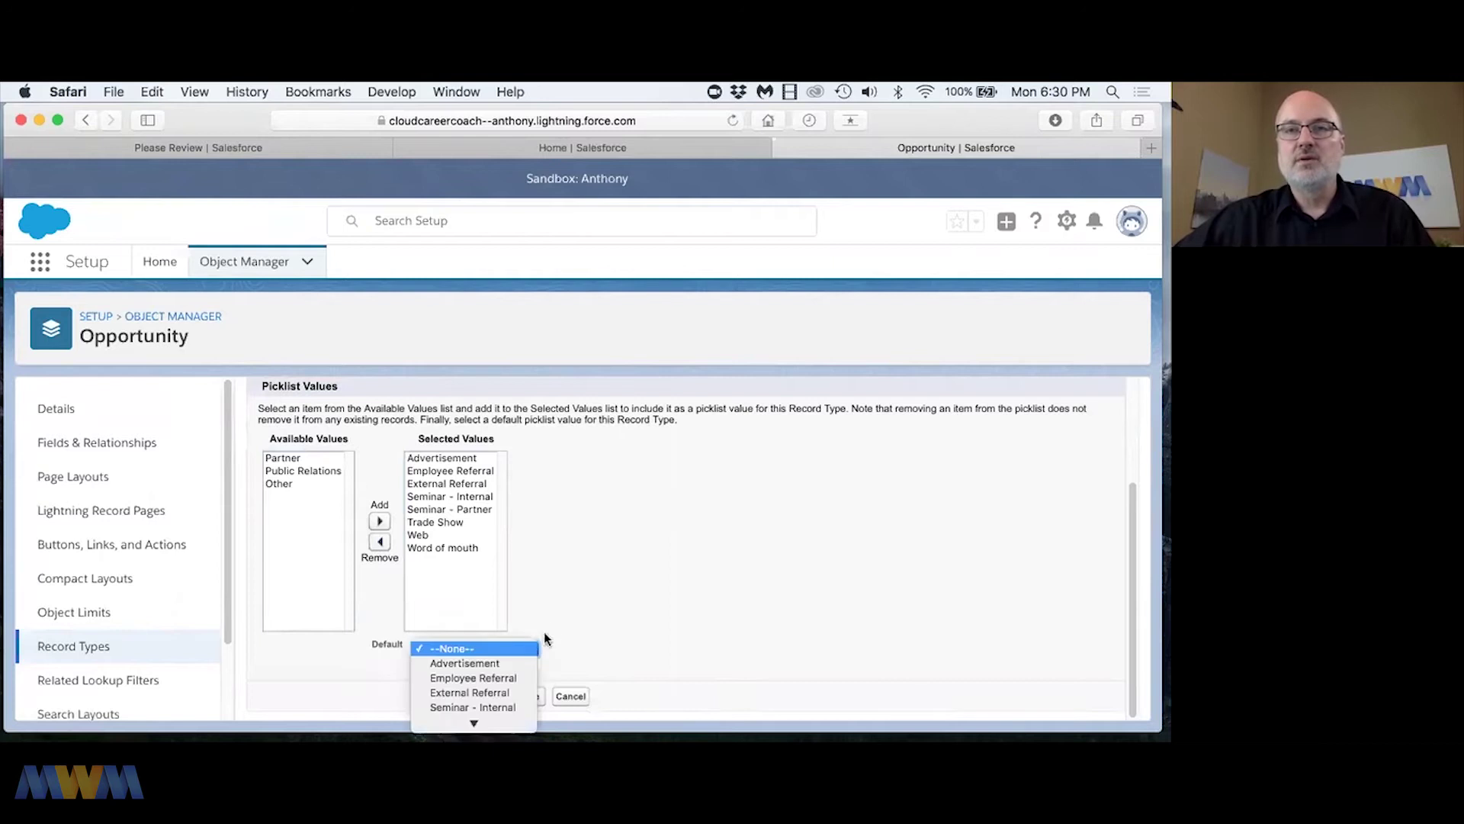
left_click(504, 664)
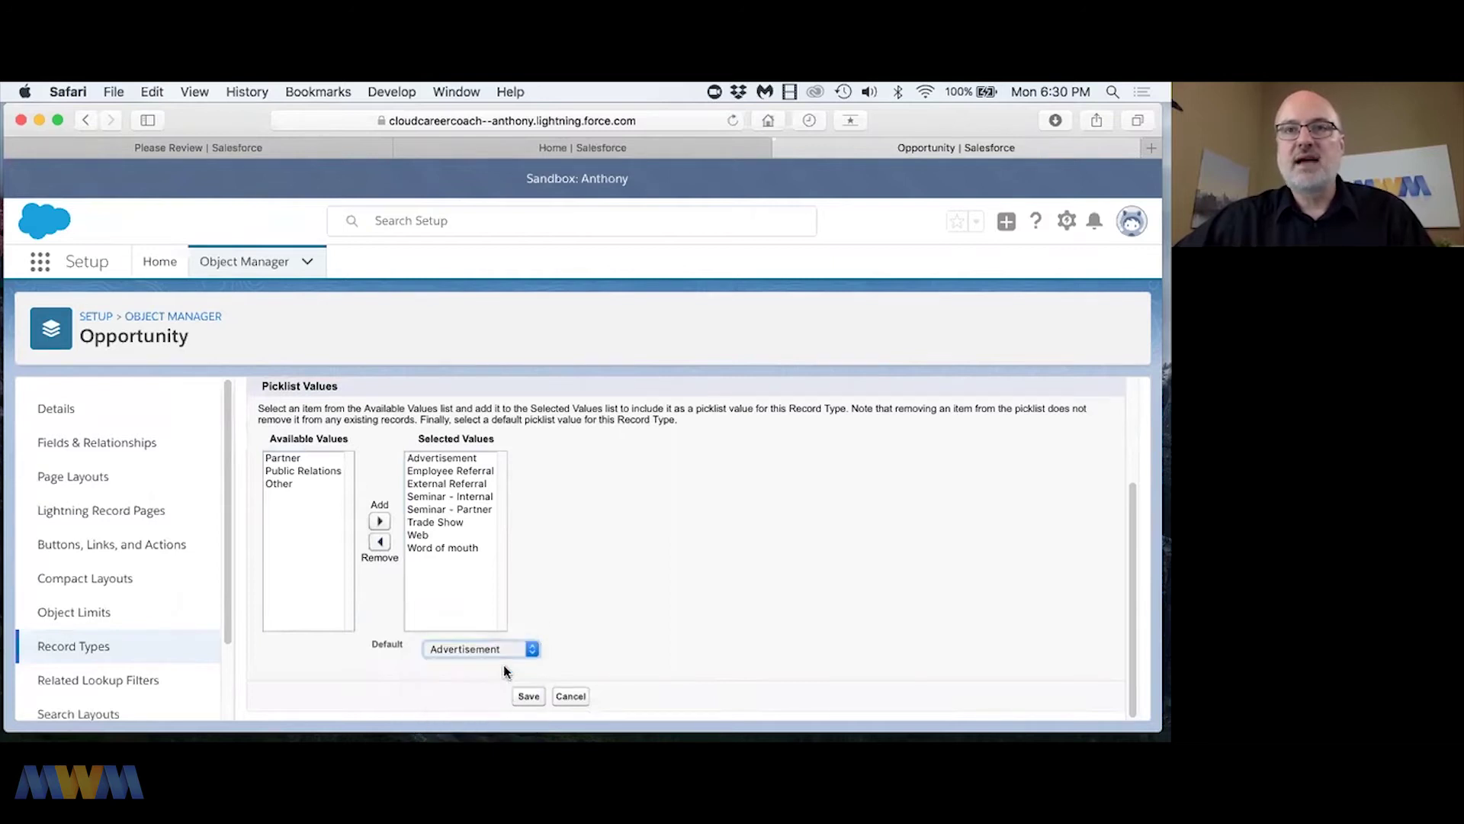
left_click(534, 697)
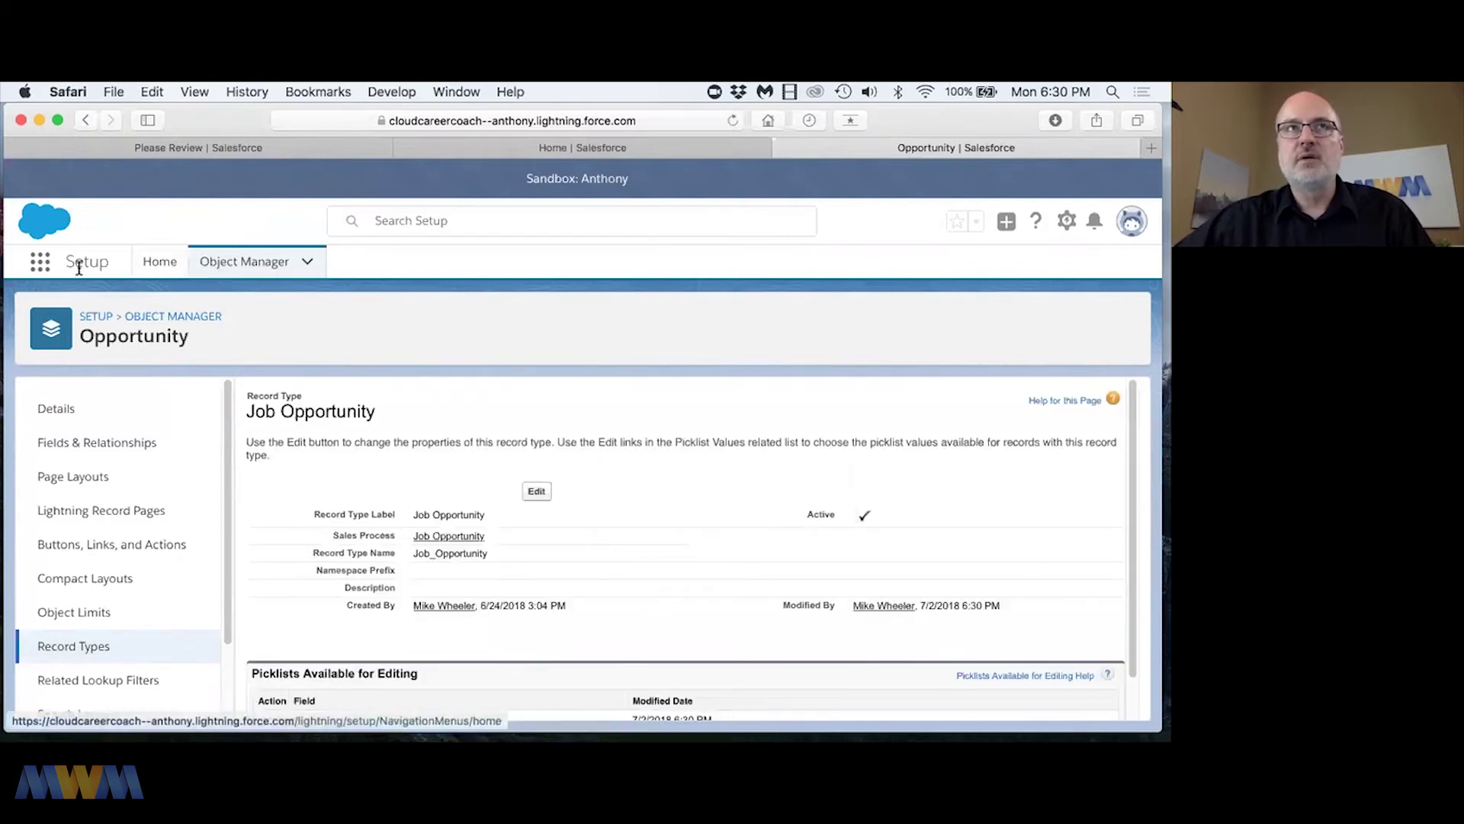
Step: Switch to the Job Opportunities app from the App Launcher and start a New Opportunity
left_click(42, 264)
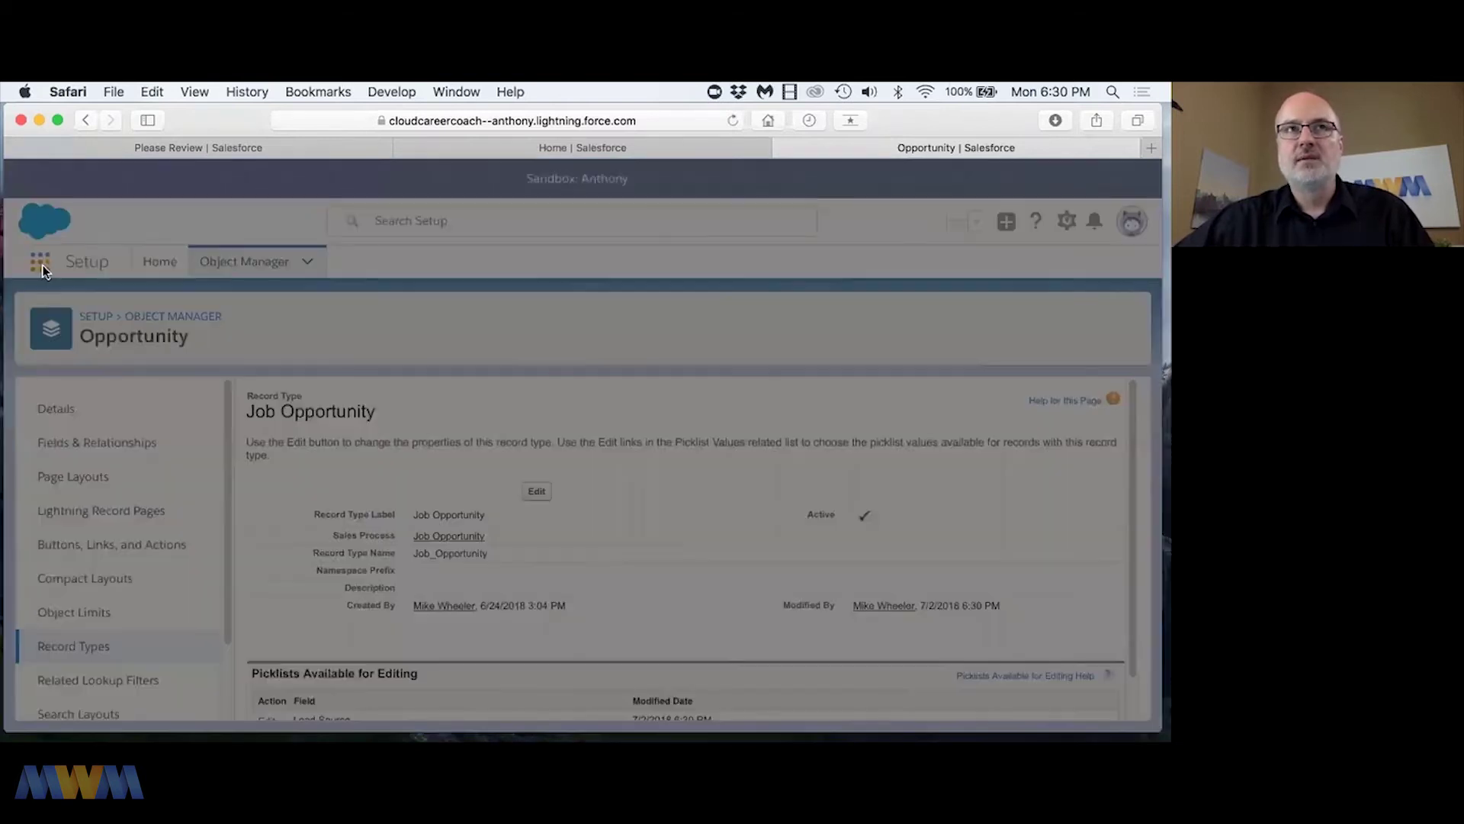
scroll(261, 473, "down", 5)
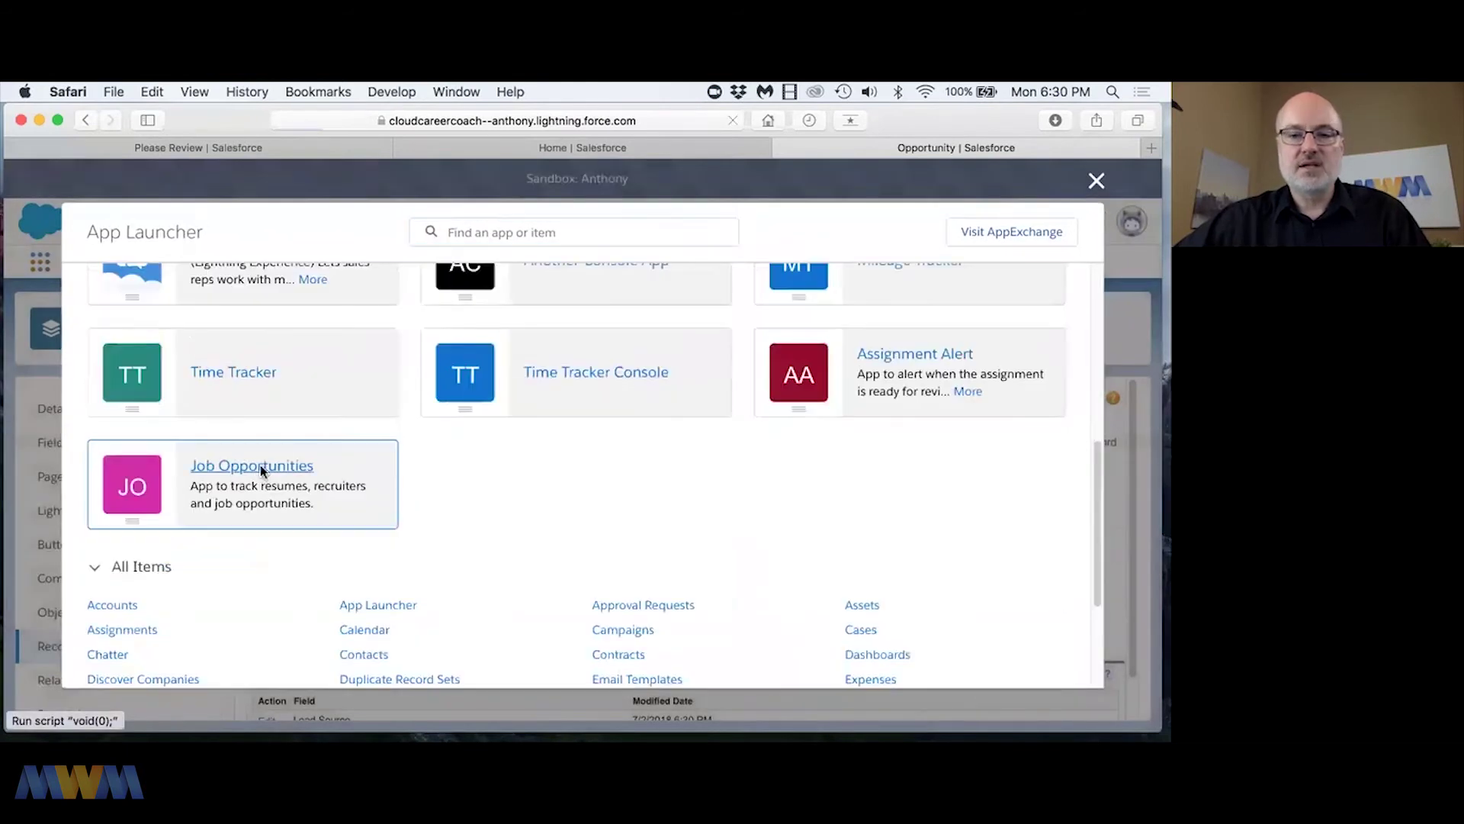
left_click(260, 466)
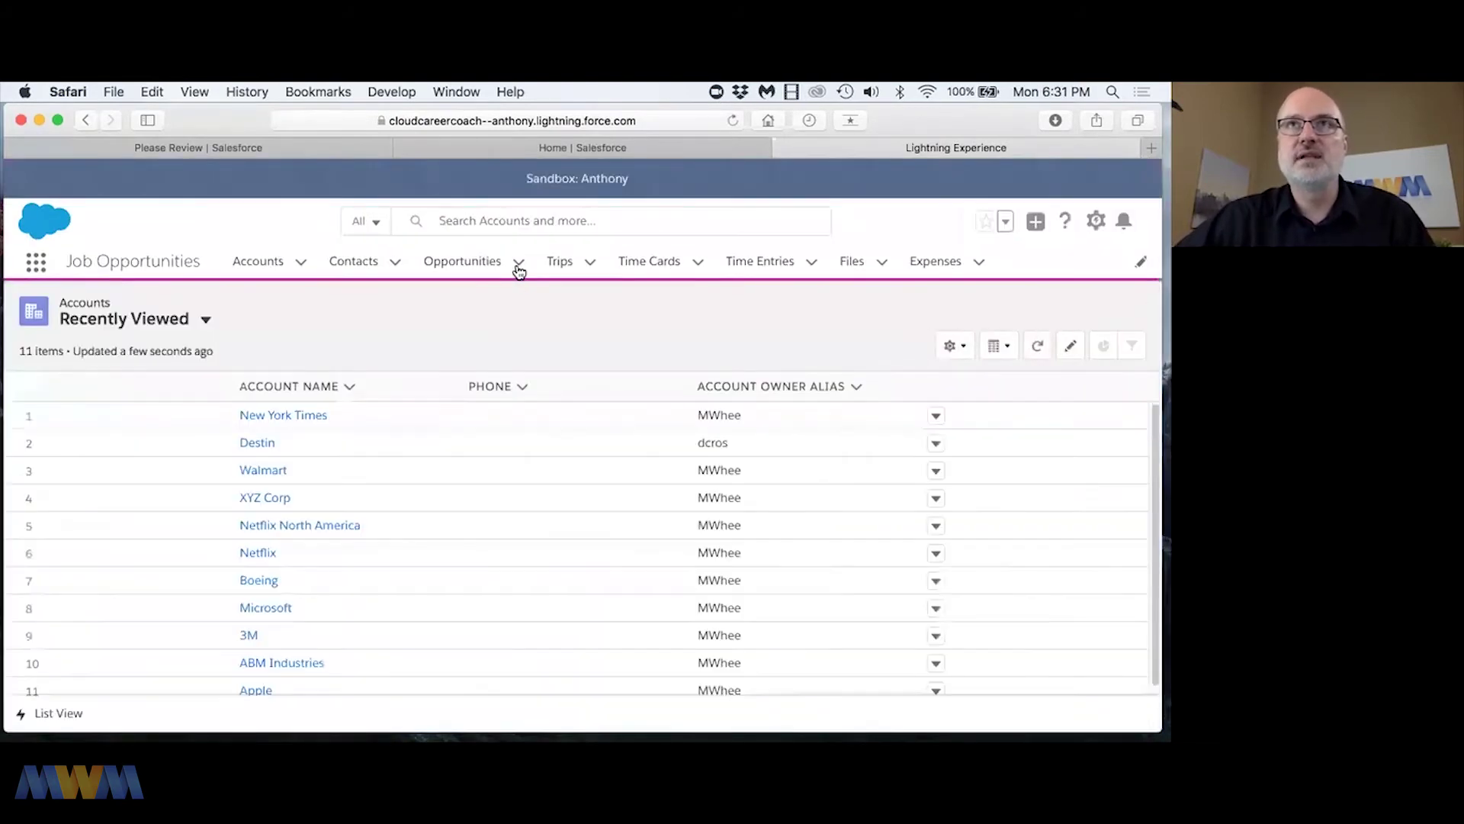
left_click(518, 265)
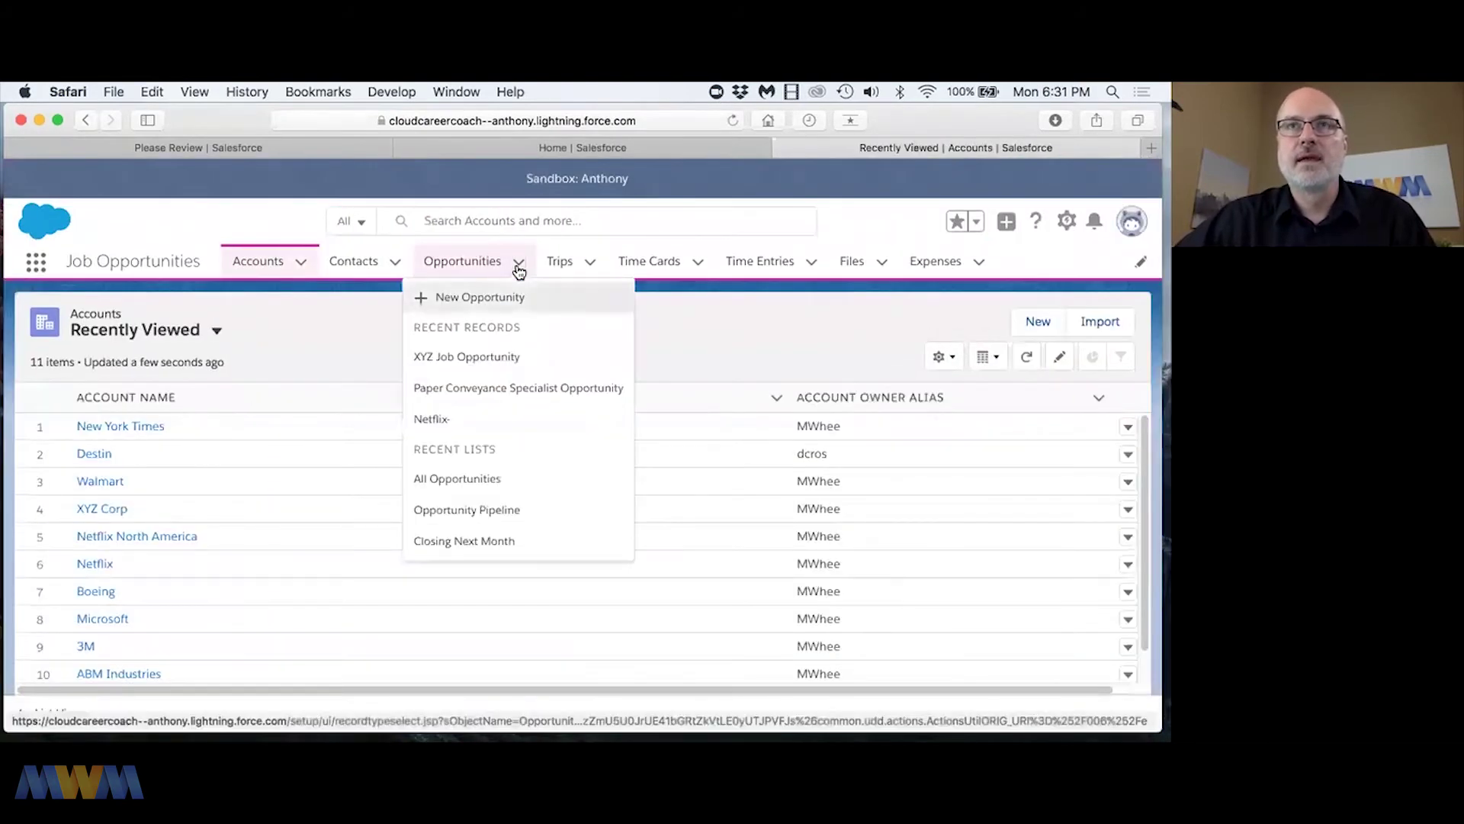
left_click(510, 297)
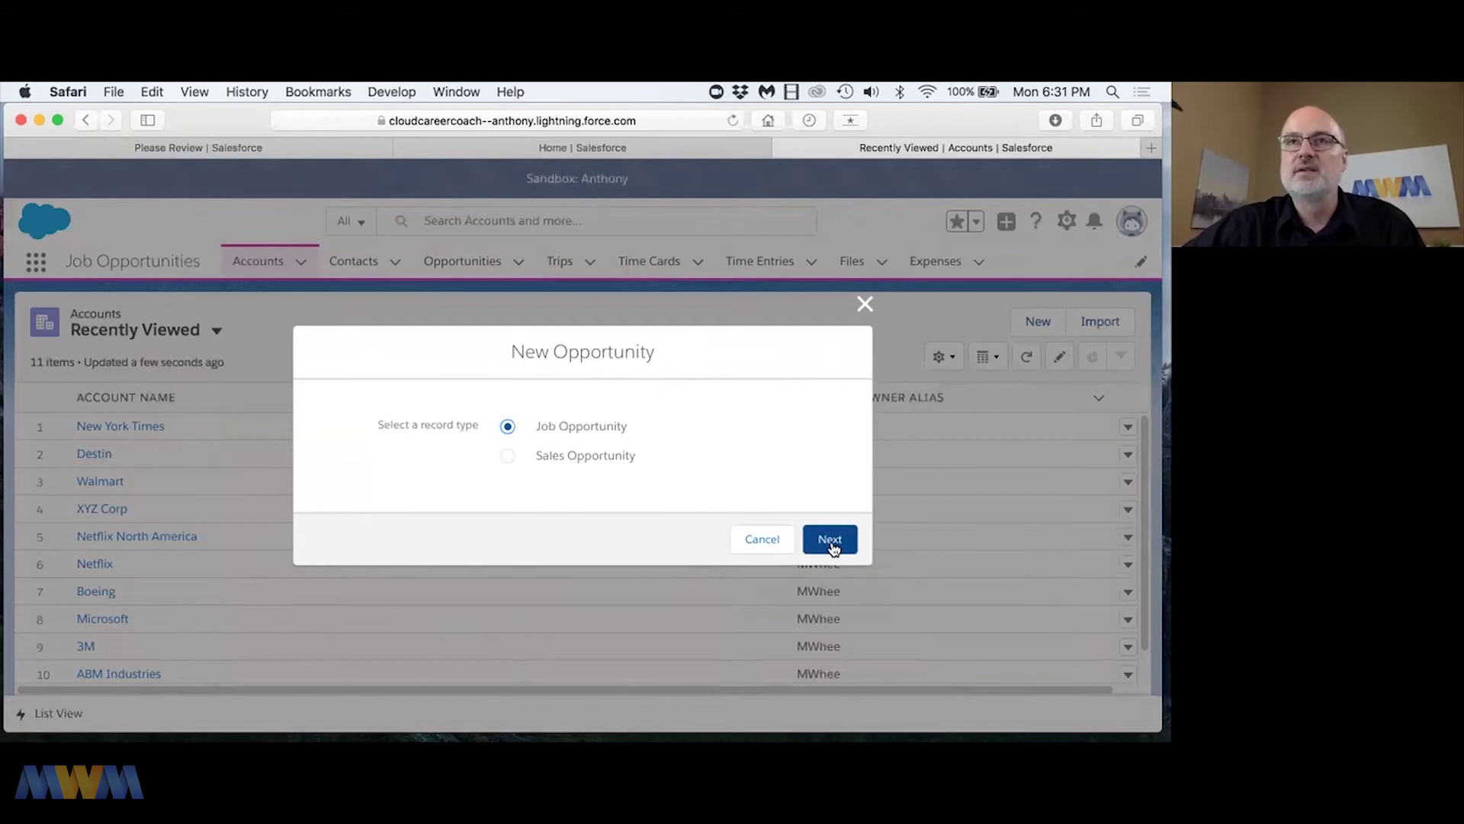
Step: Save a Job Opportunity named 'test' with close date 7/3/2018 and stage Qualification
left_click(832, 542)
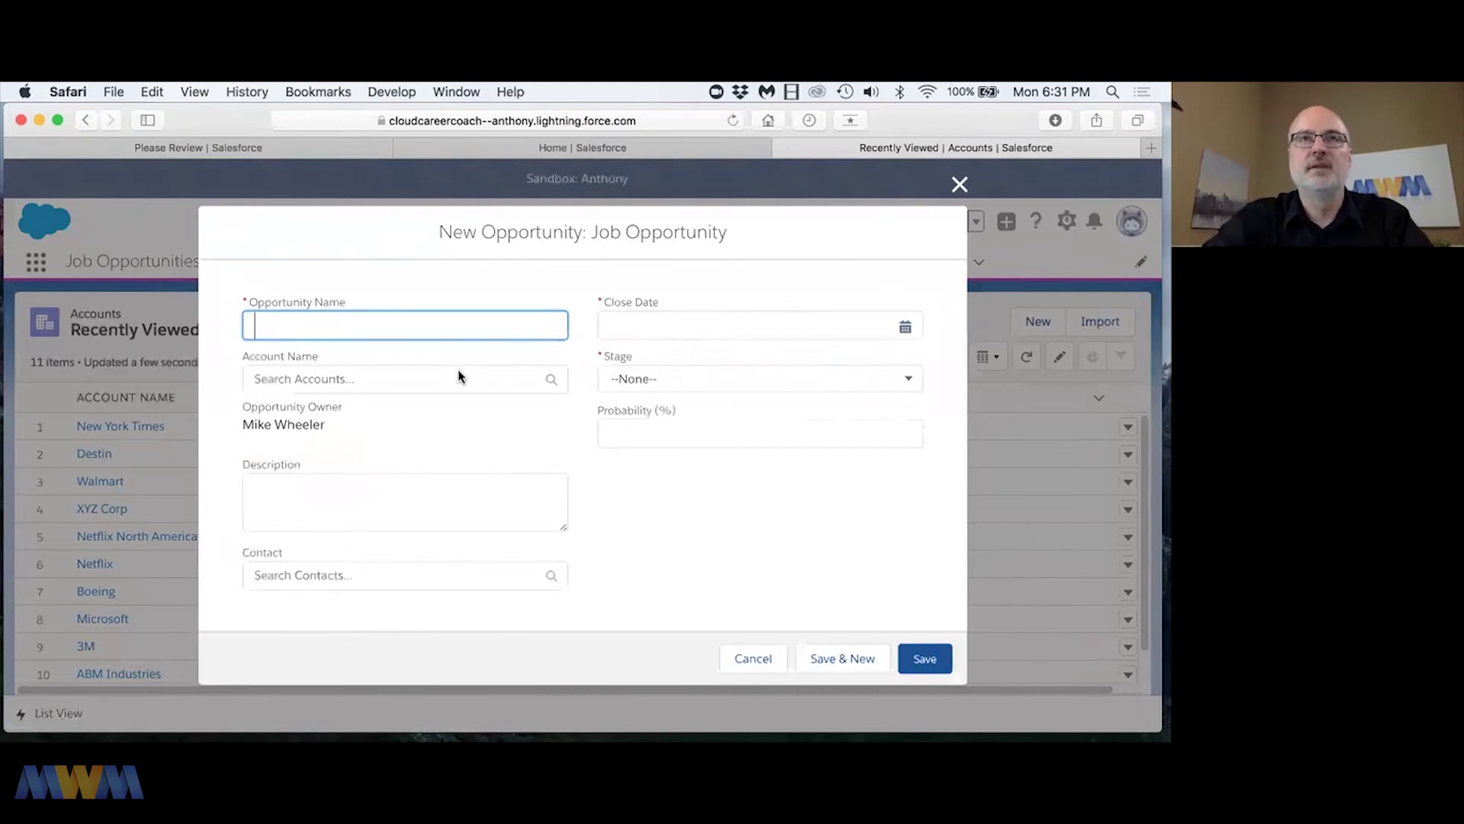
type("test")
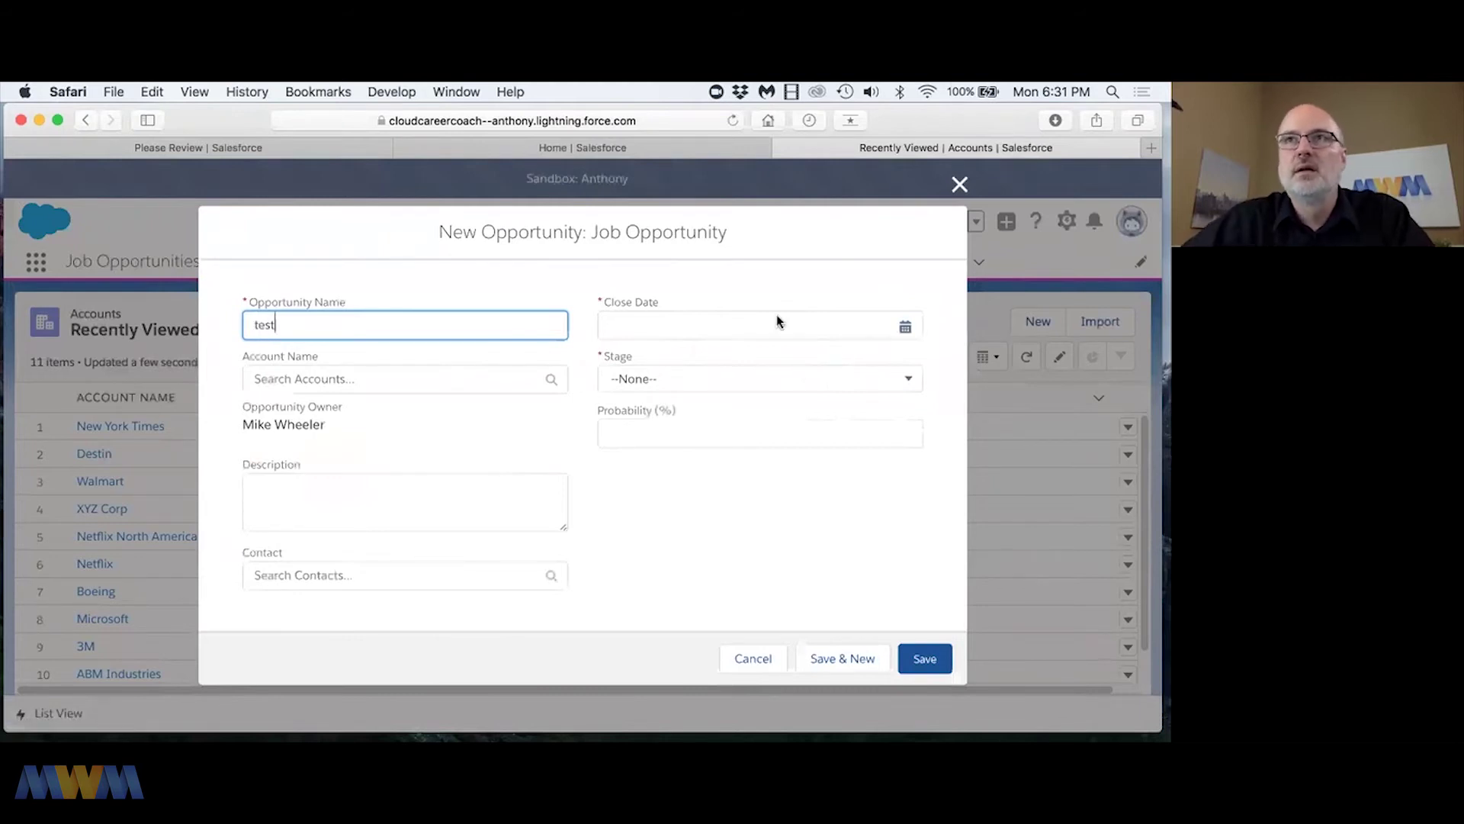
left_click(774, 324)
left_click(688, 397)
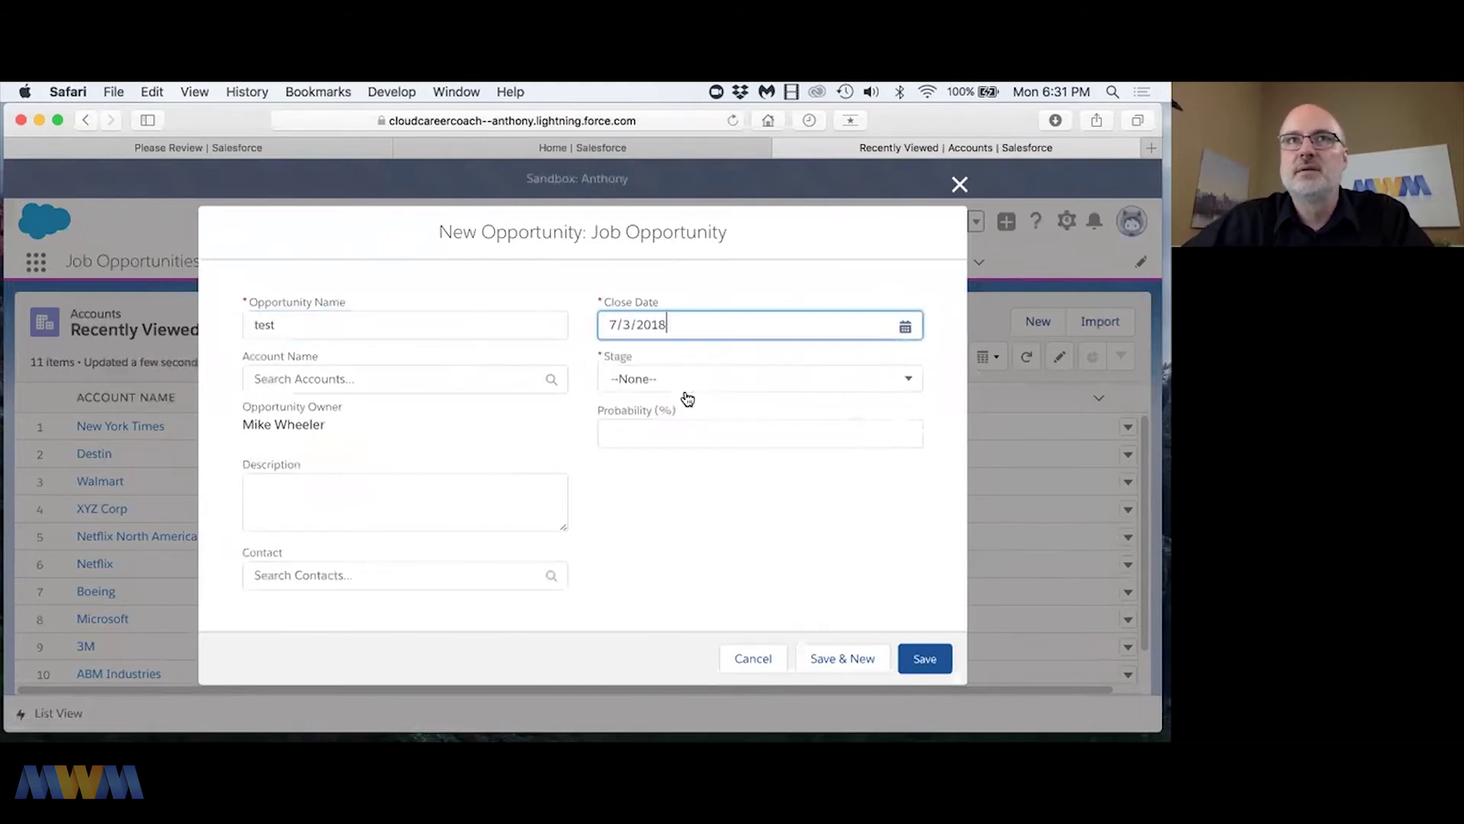
left_click(724, 387)
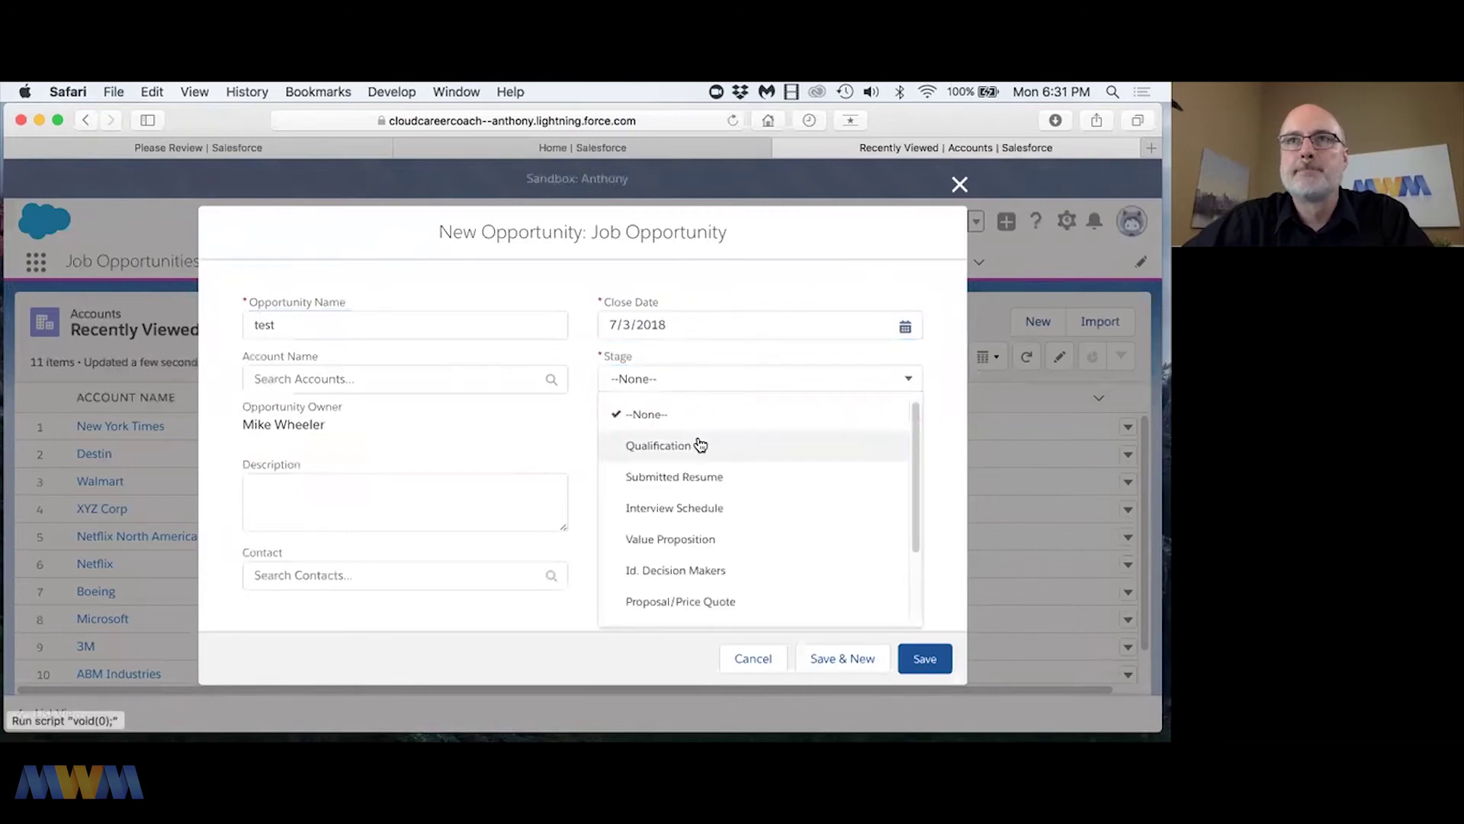
left_click(699, 445)
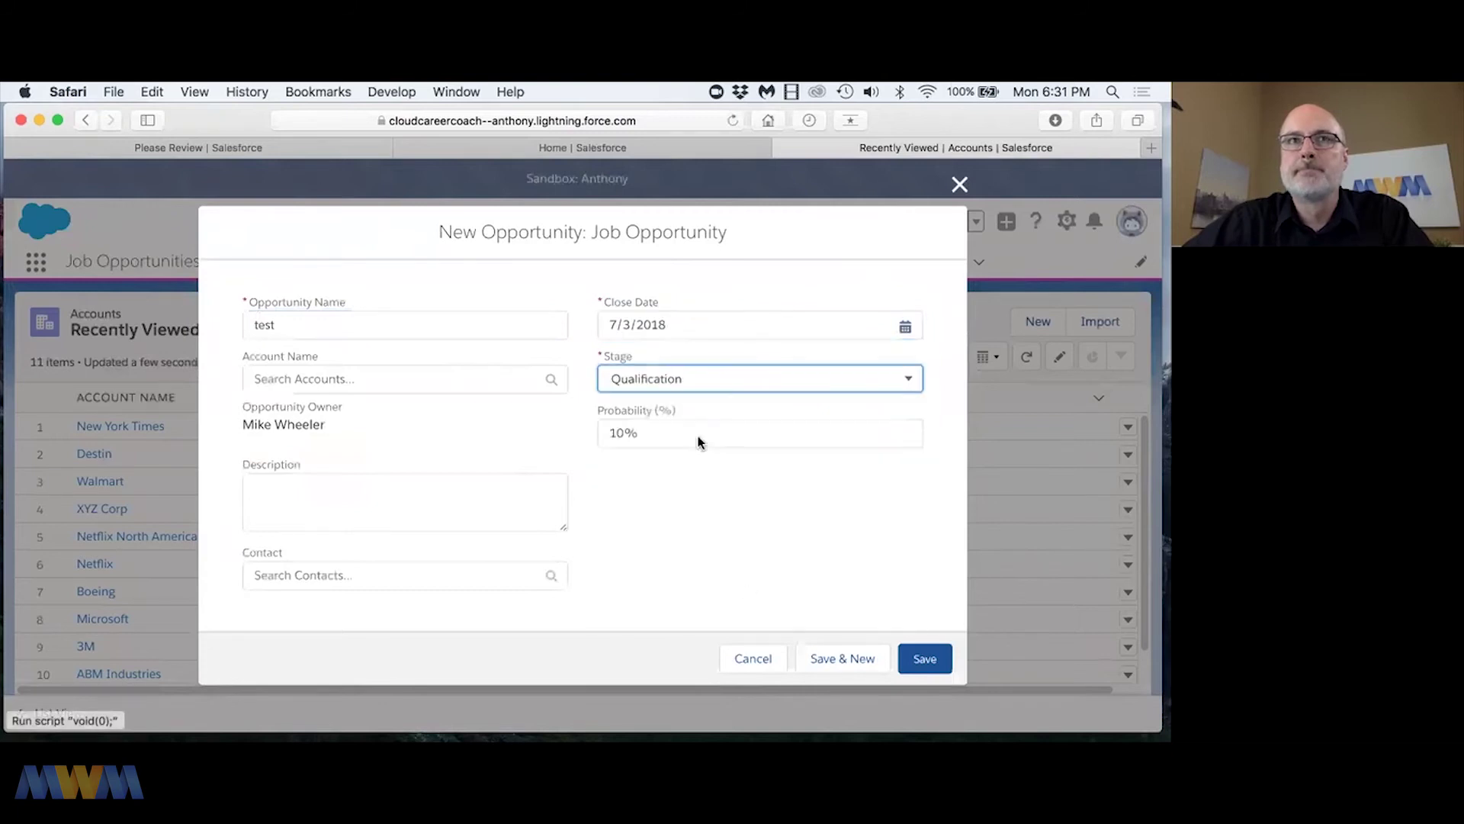
left_click(919, 659)
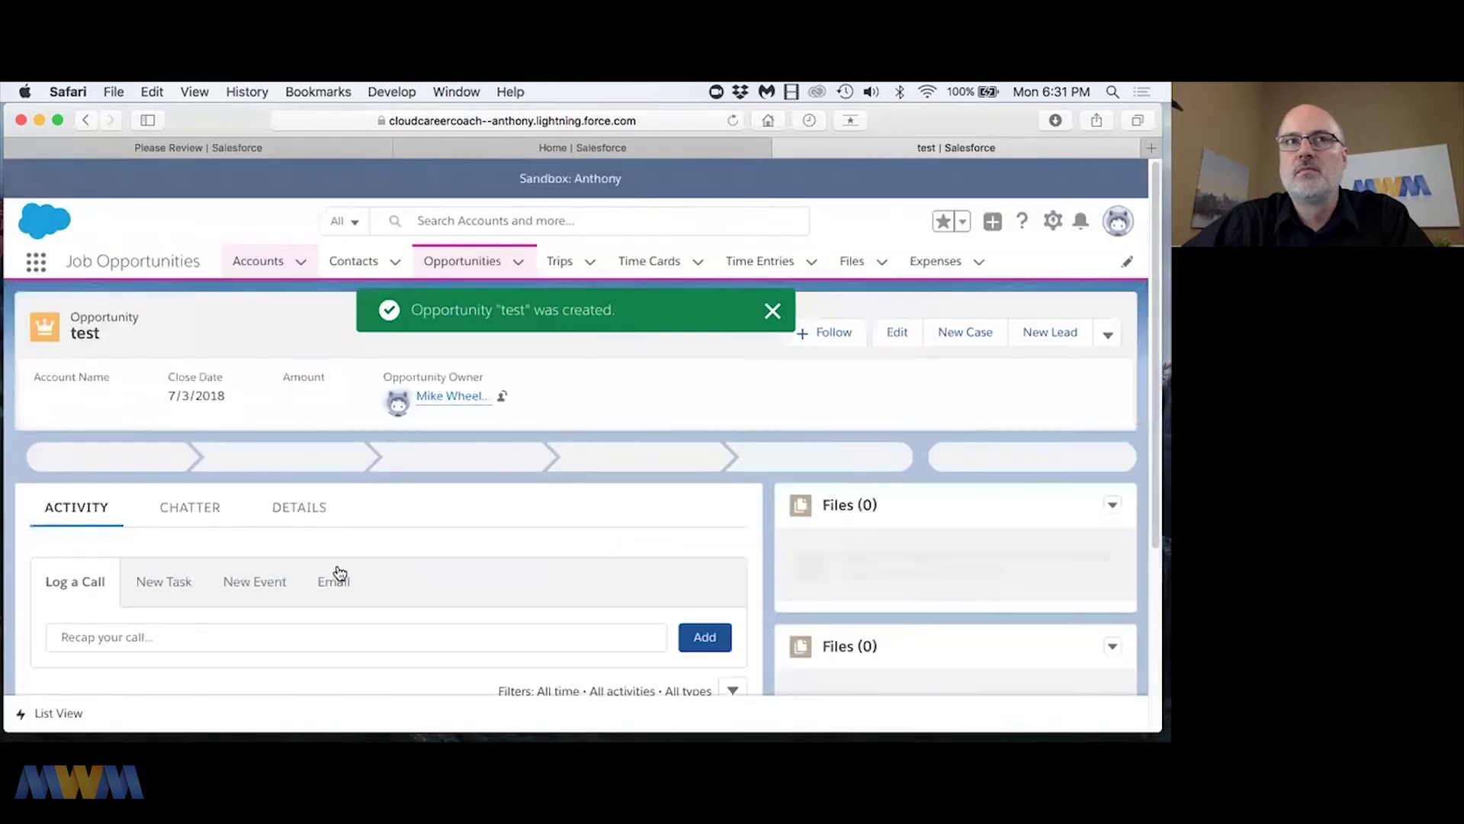
Step: Review the test opportunity's Details fields, which lack Lead Source, and open the Setup gear menu
scroll(397, 565, "down", 5)
scroll(396, 565, "up", 5)
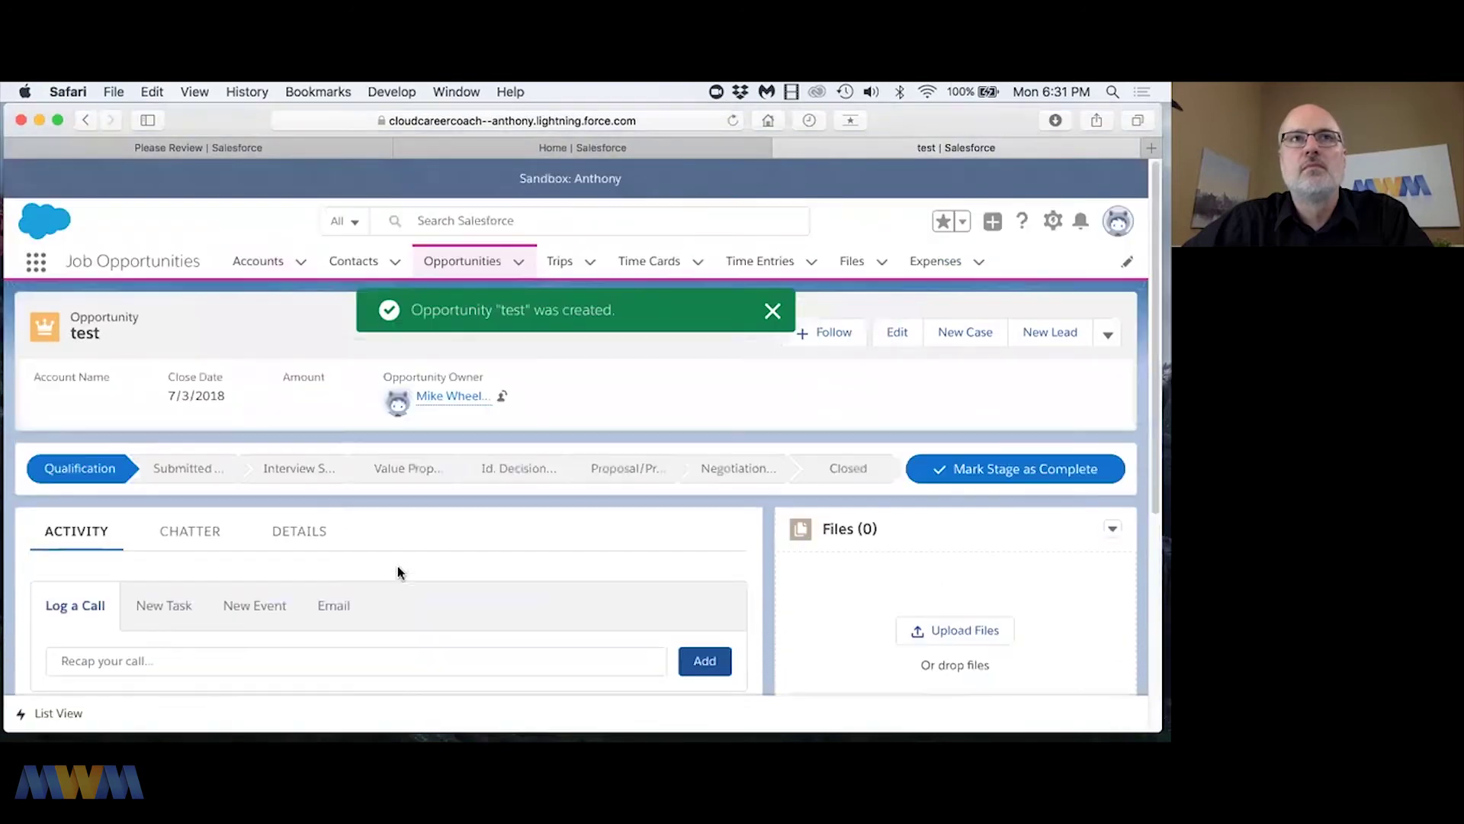
scroll(303, 450, "down", 2)
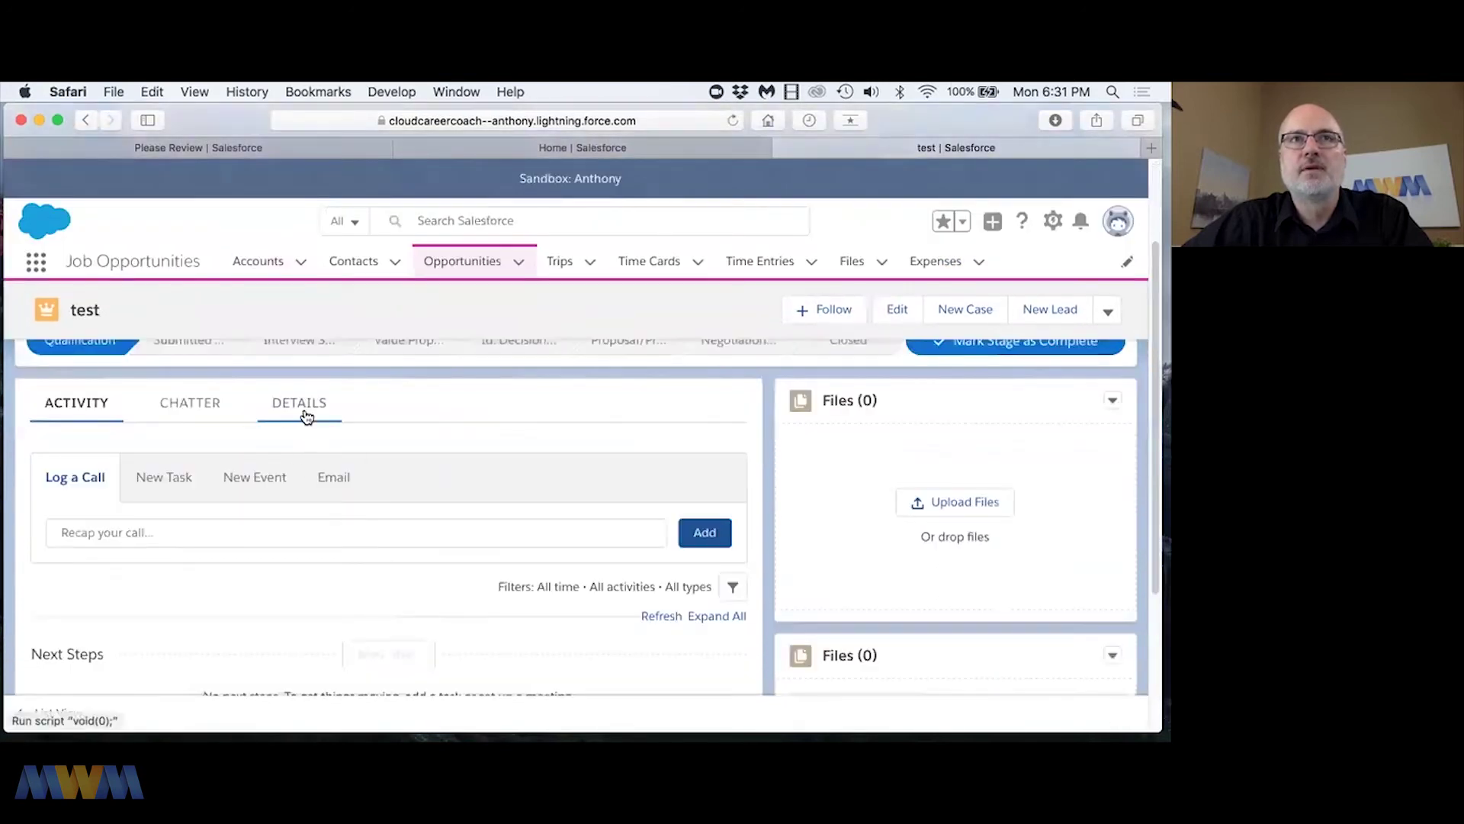
left_click(302, 410)
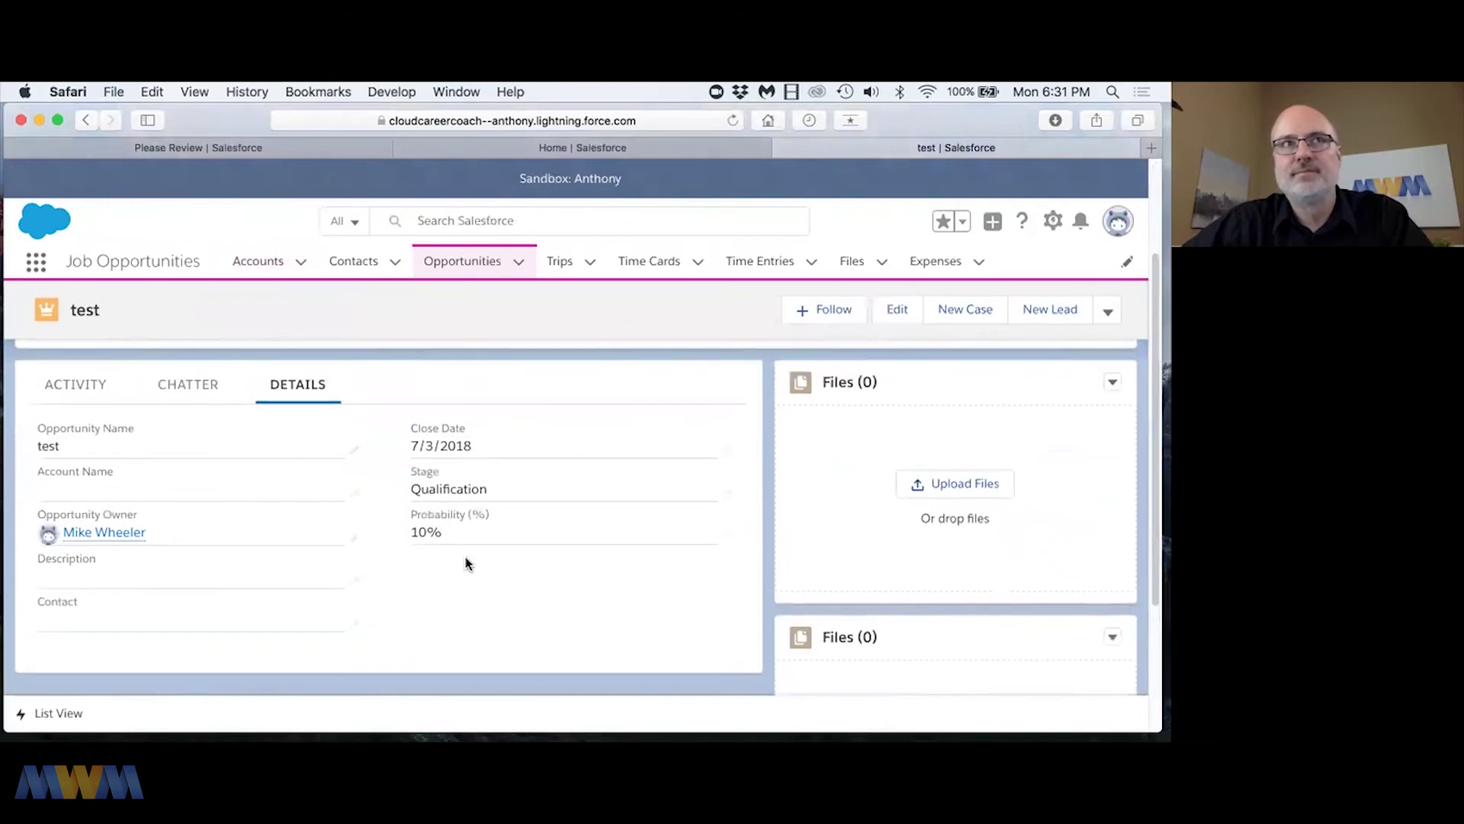
scroll(466, 563, "down", 2)
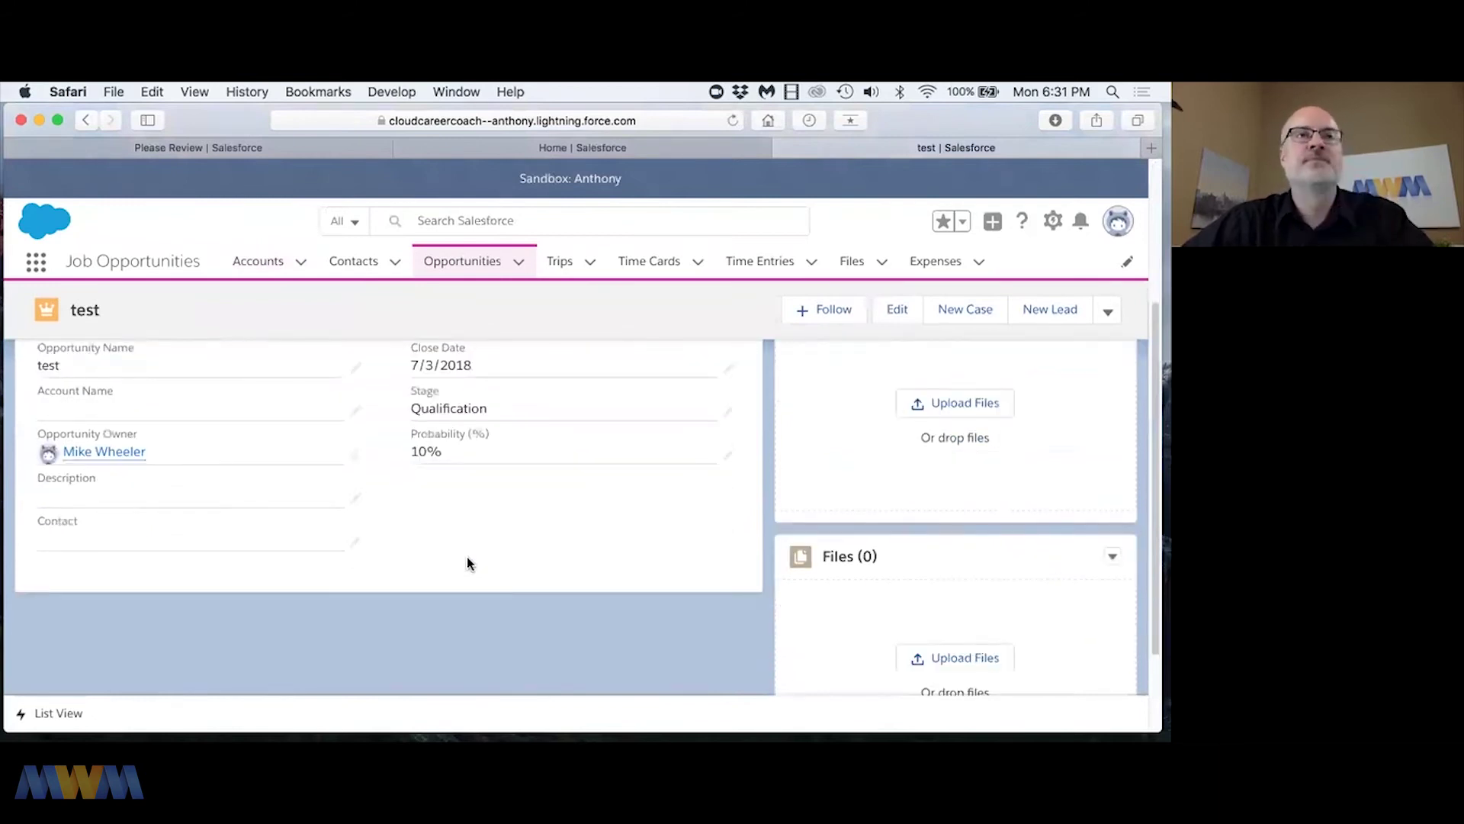
scroll(467, 562, "up", 2)
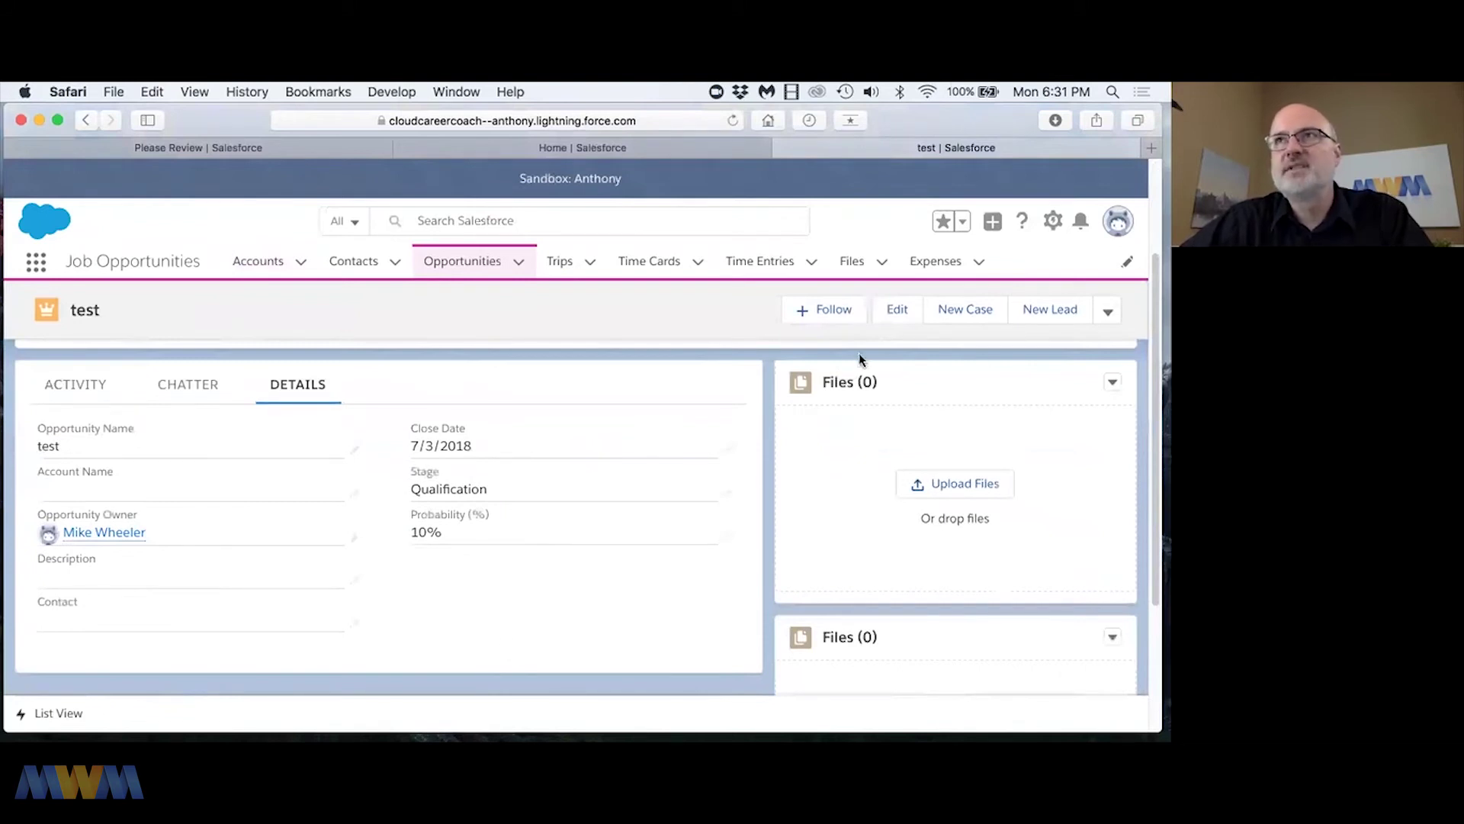
left_click(1054, 223)
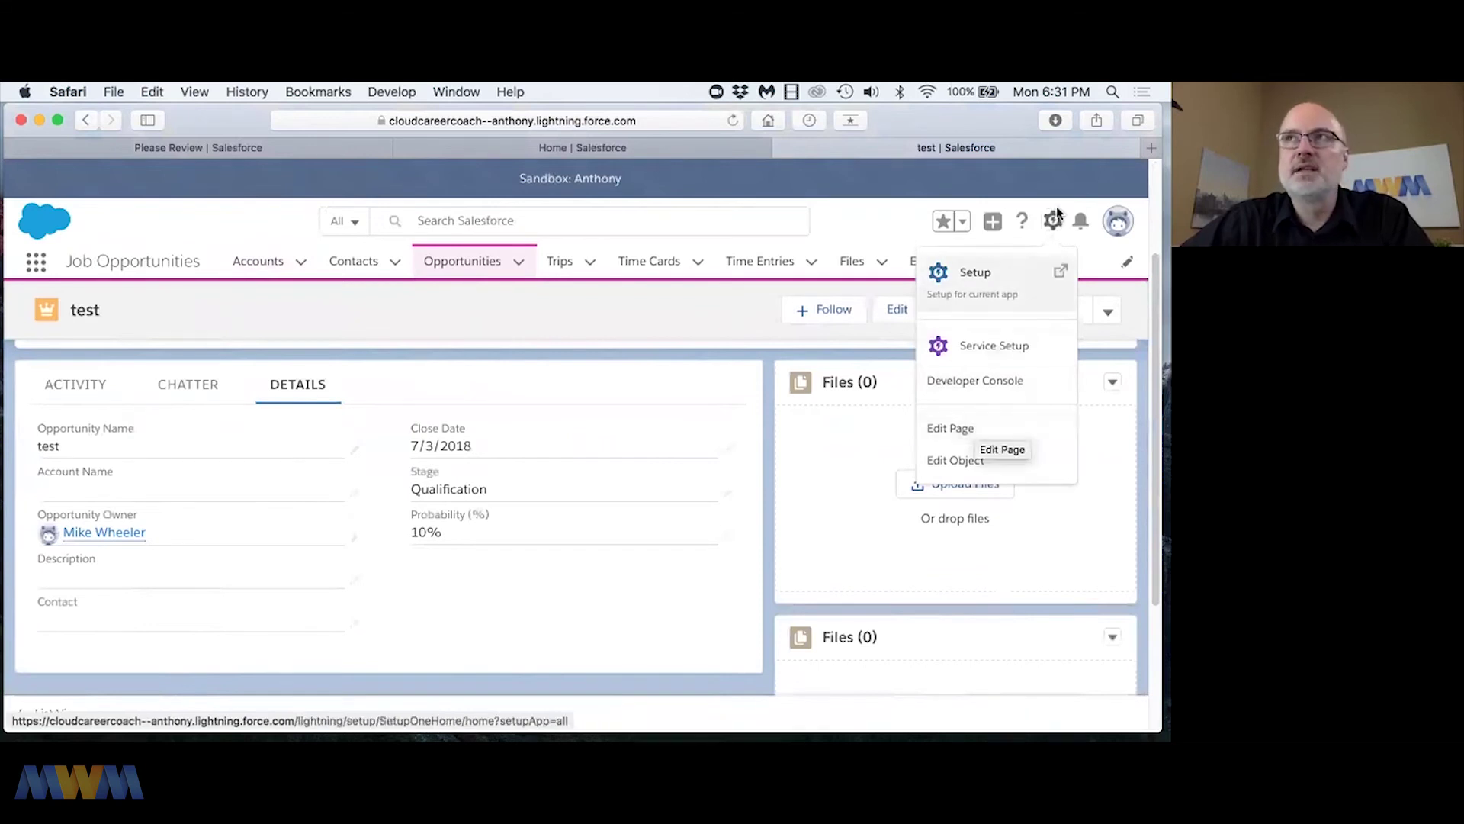
Step: Edit the record page in App Builder and open Job Opportunity Page Layout from Record Detail
left_click(962, 433)
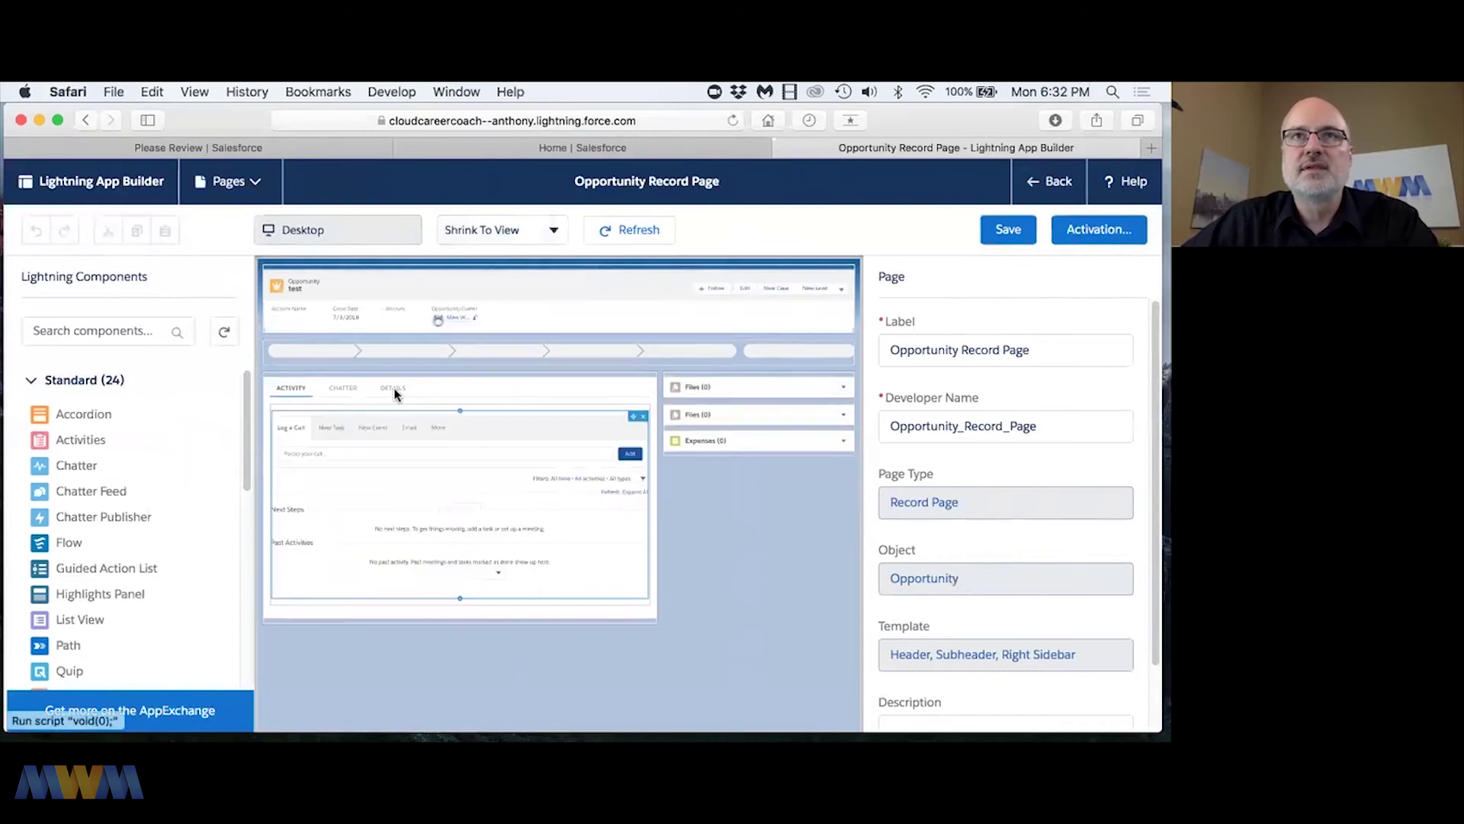
left_click(395, 390)
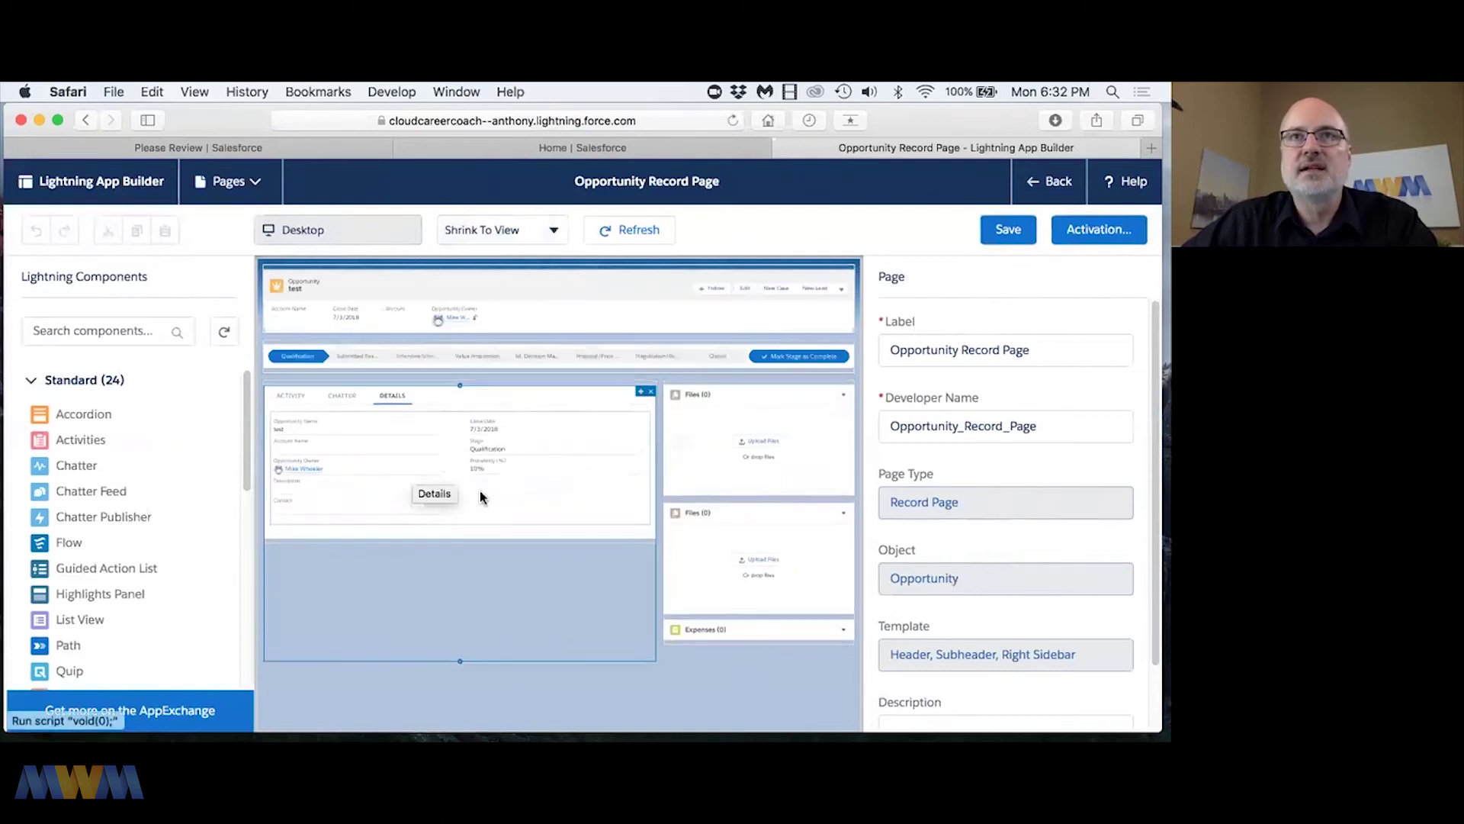
left_click(481, 497)
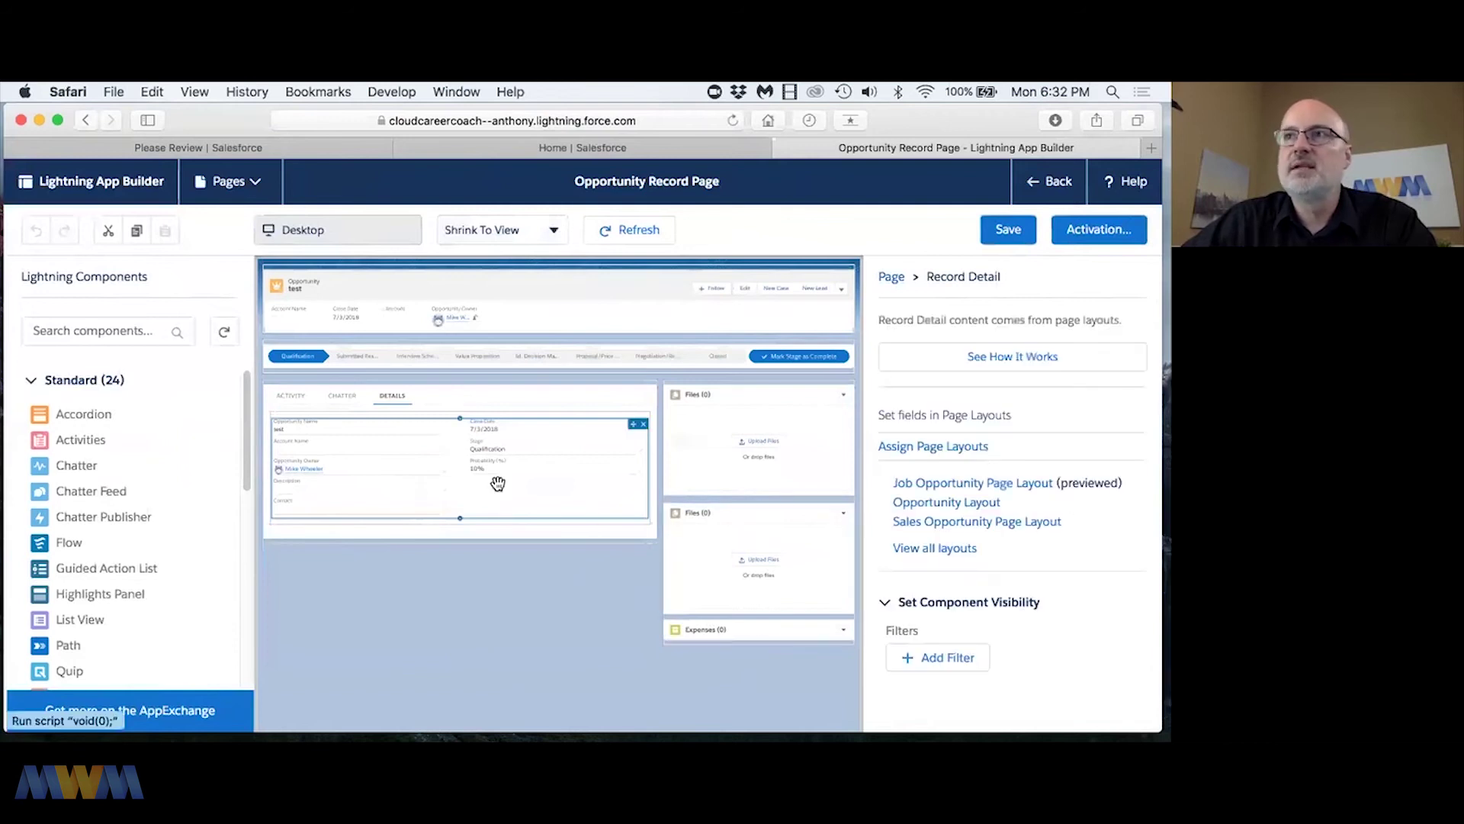
left_click(991, 484)
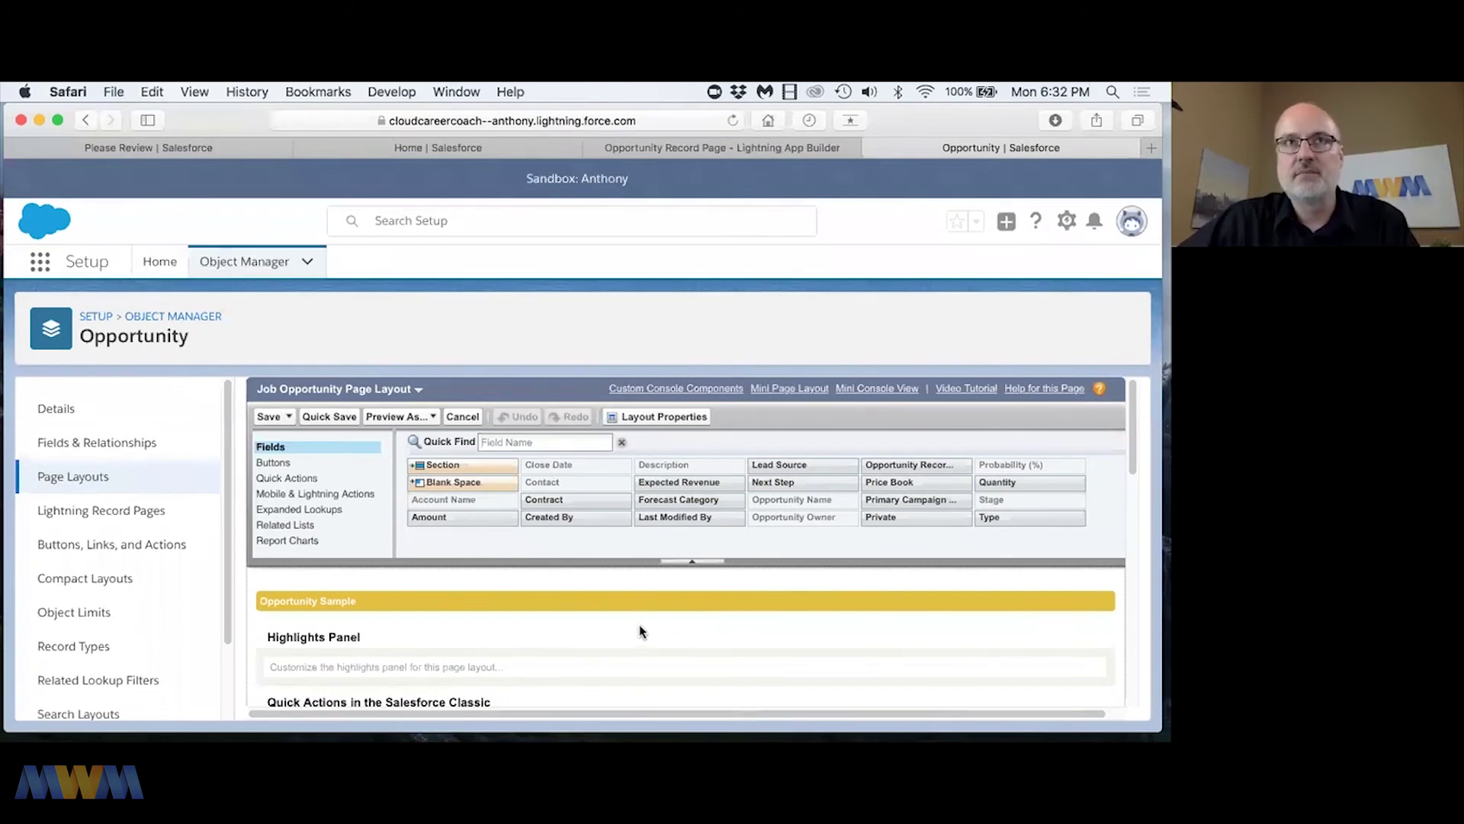
Step: Drag the Lead Source field under Probability in the Job Opportunity Page Layout and save
scroll(622, 637, "down", 3)
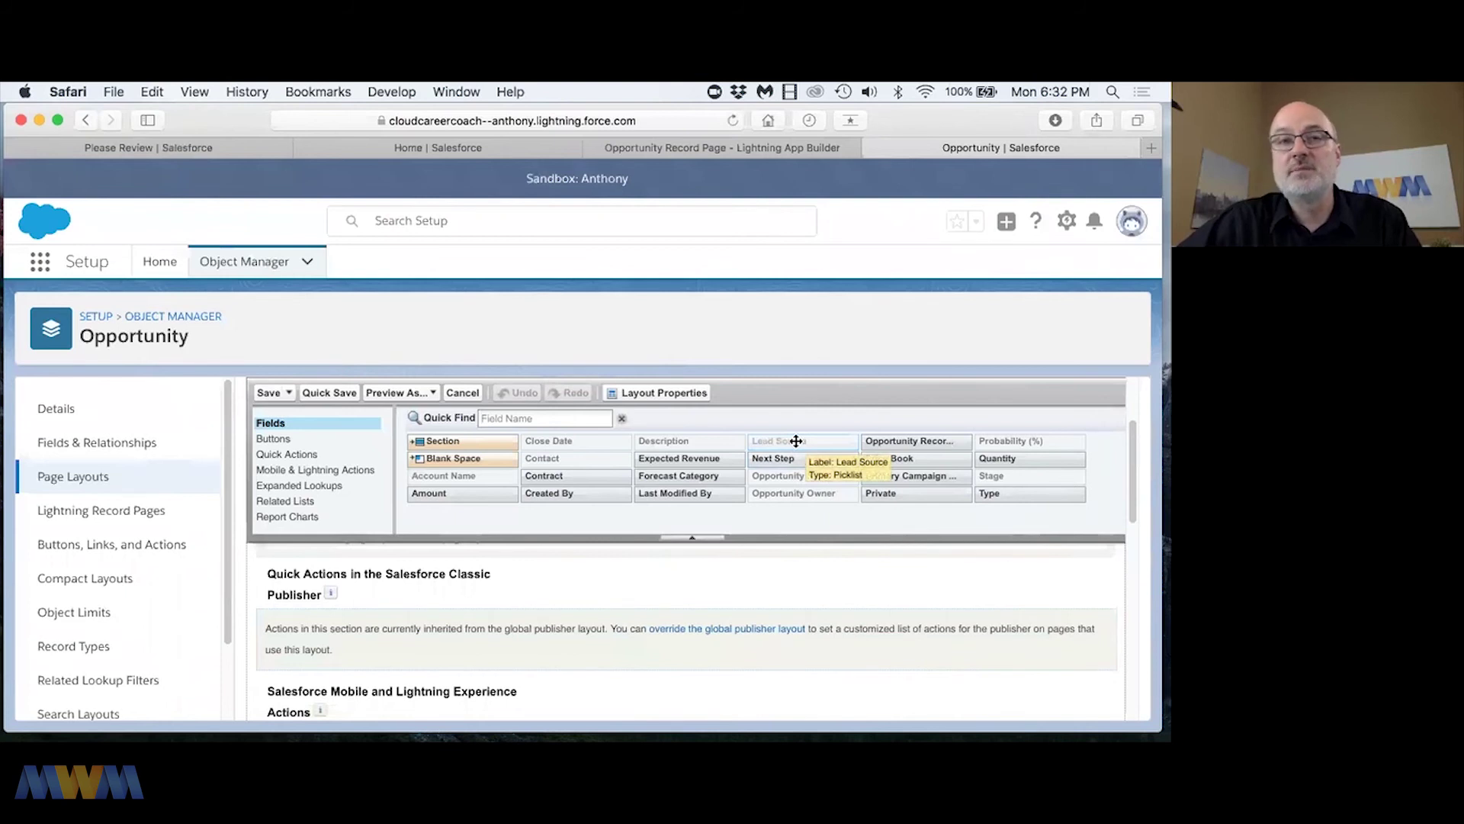
left_click_drag(796, 441, 771, 617)
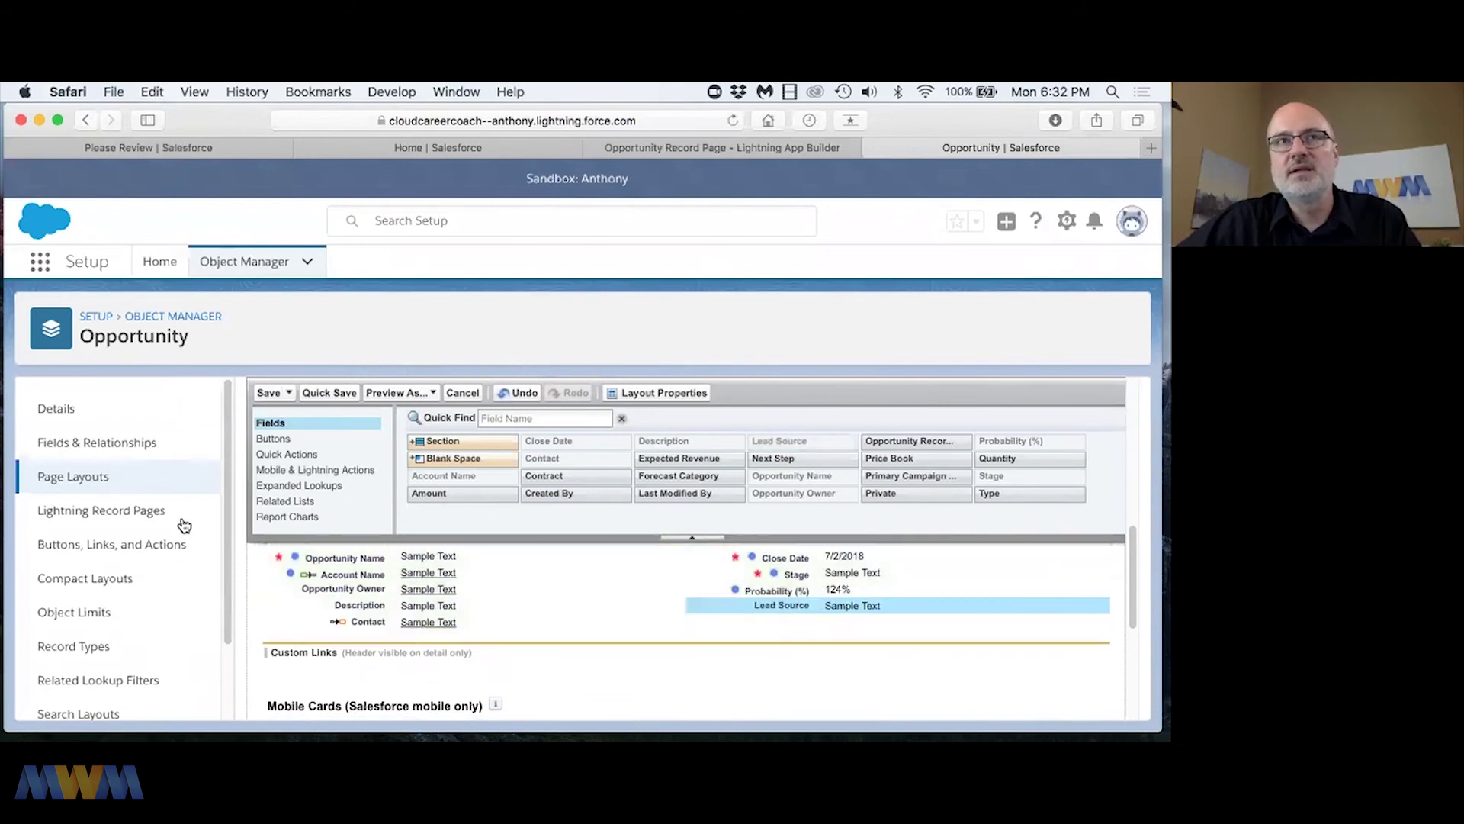
left_click(267, 394)
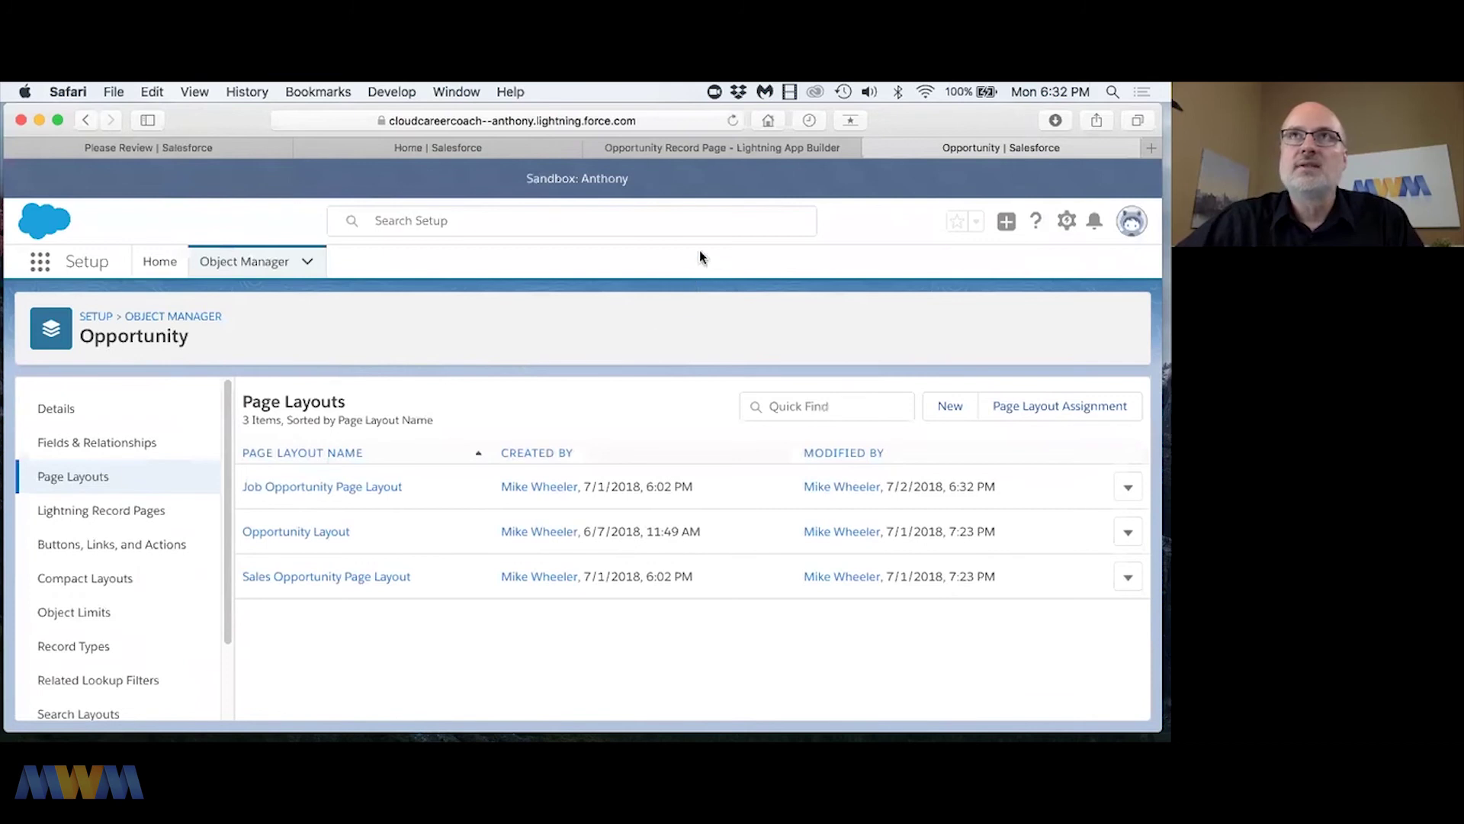
Step: Leave Lightning App Builder back to the test opportunity record and show its Details
left_click(735, 150)
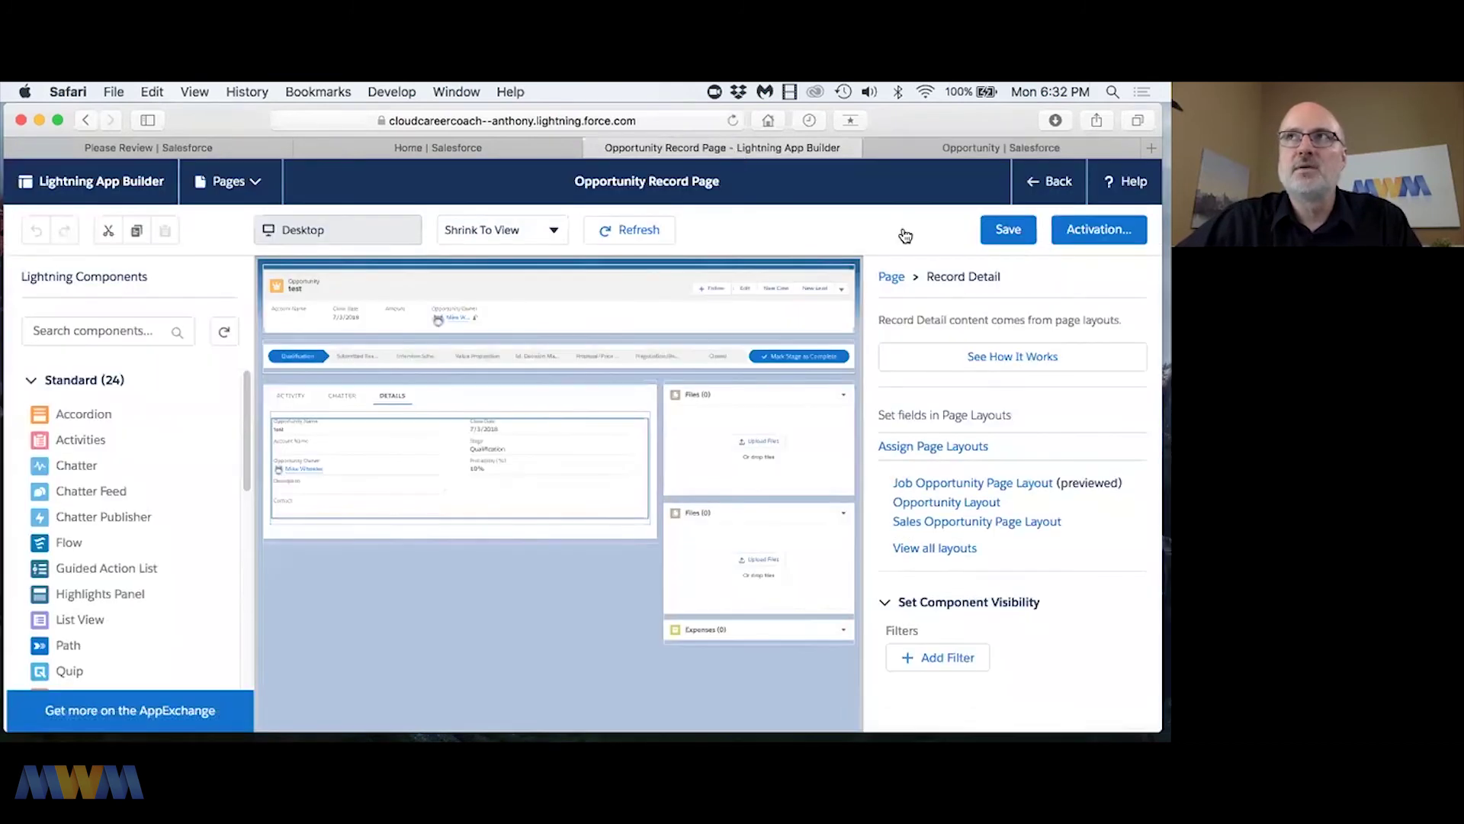
left_click(1053, 189)
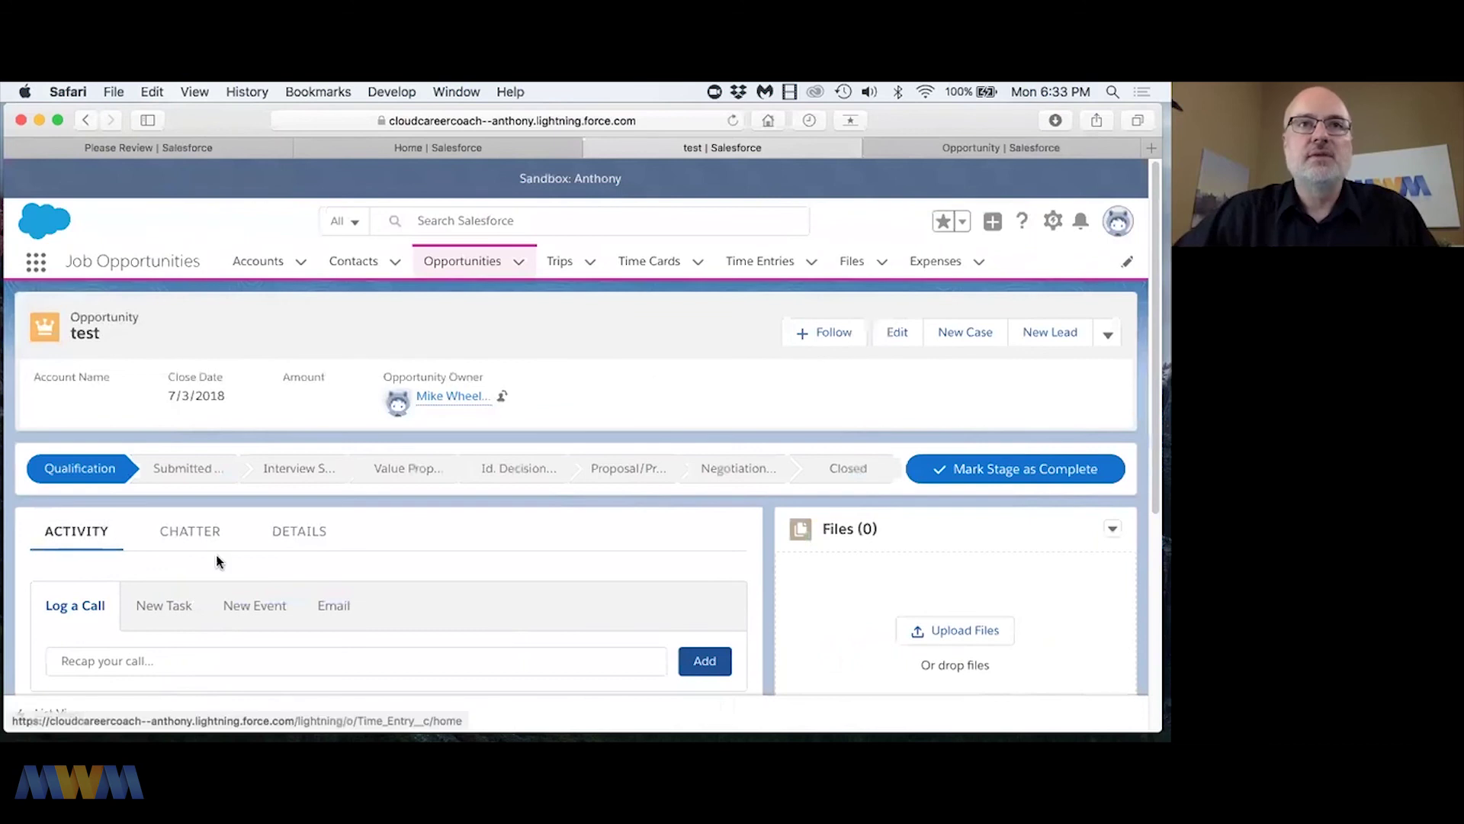
left_click(292, 538)
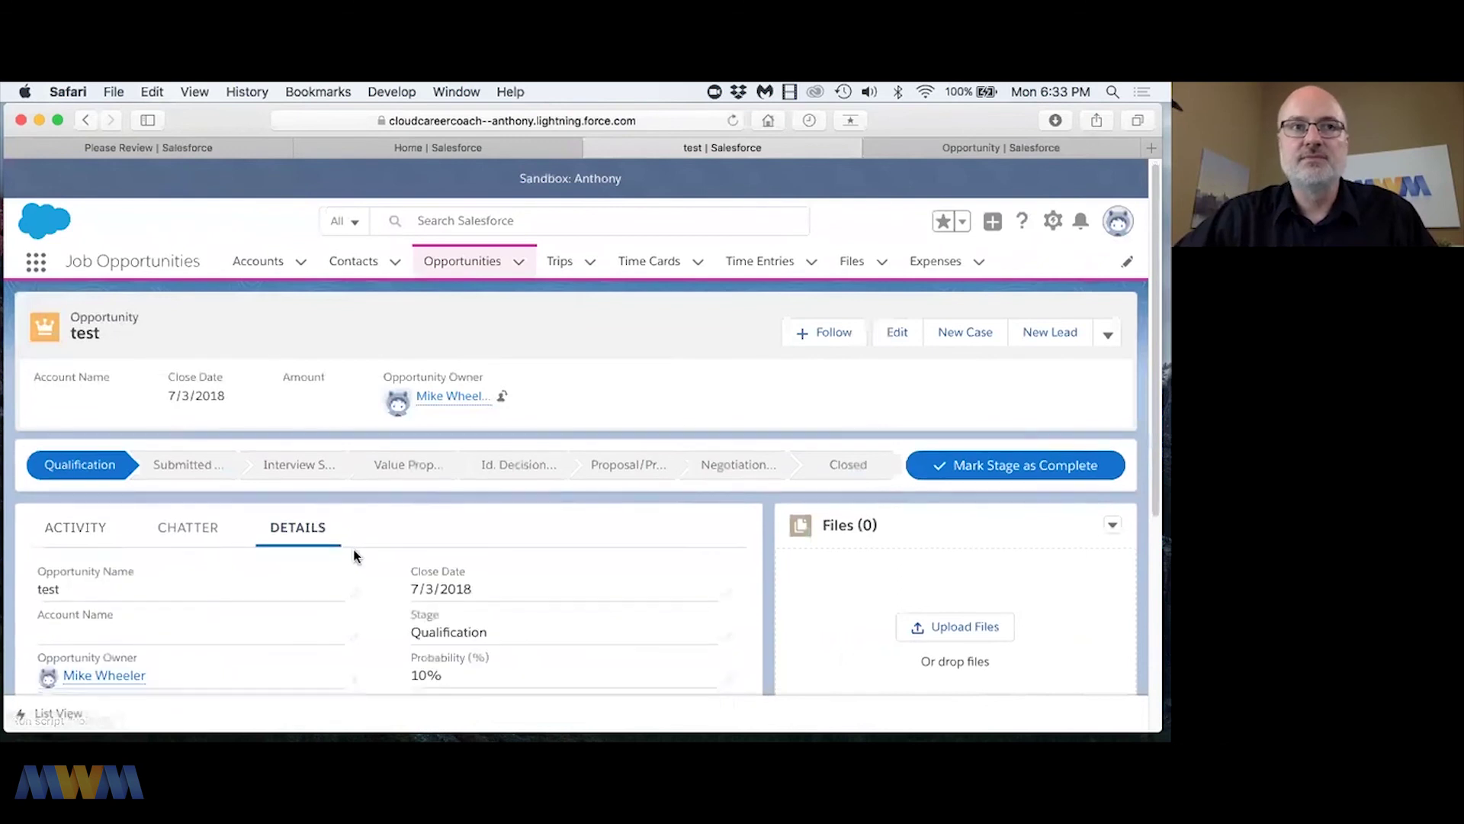
Step: Confirm Lead Source reads Advertisement, then inline-edit it to External Referral
scroll(358, 549, "down", 3)
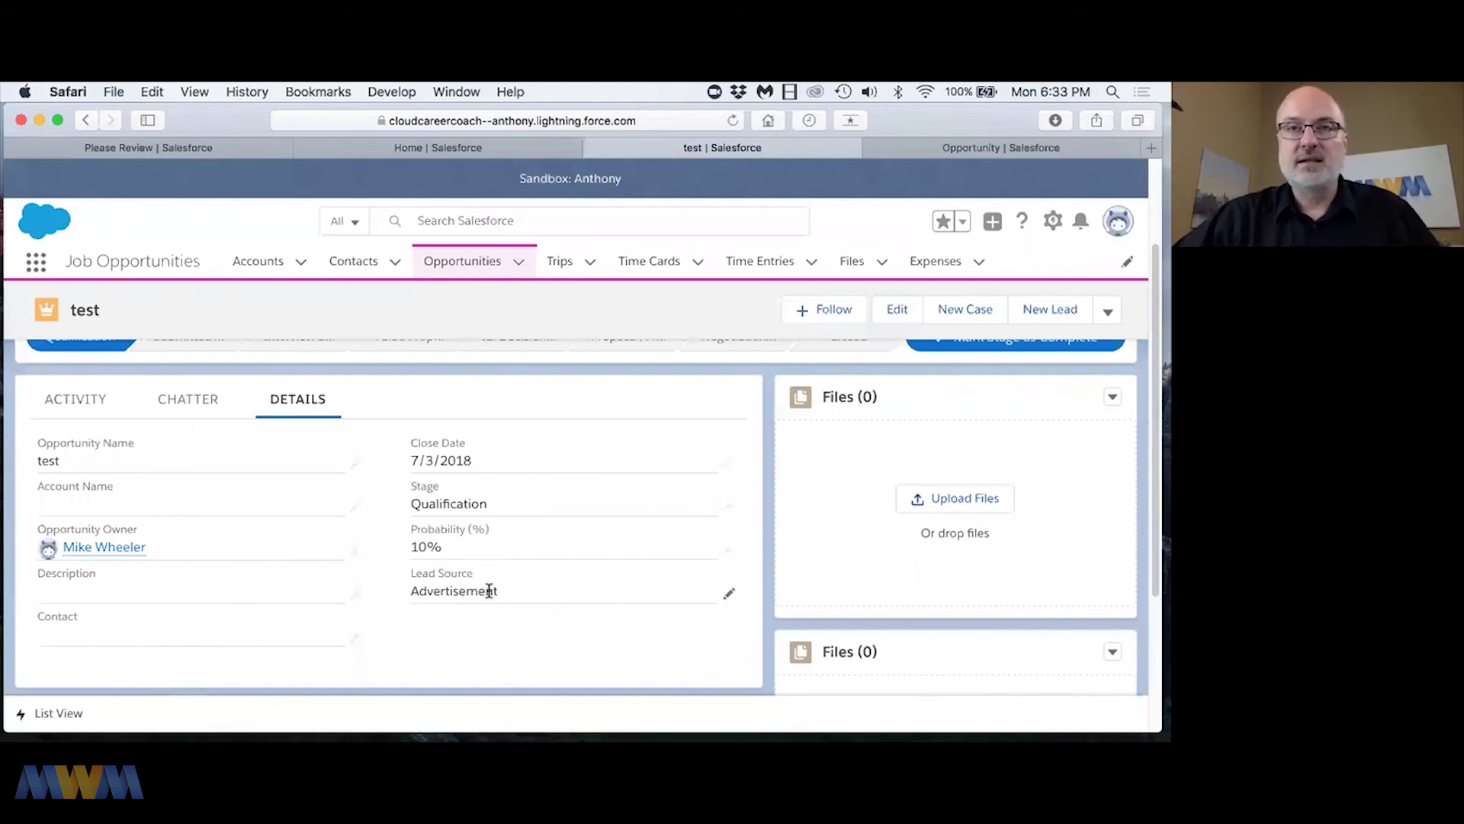
double_click(489, 591)
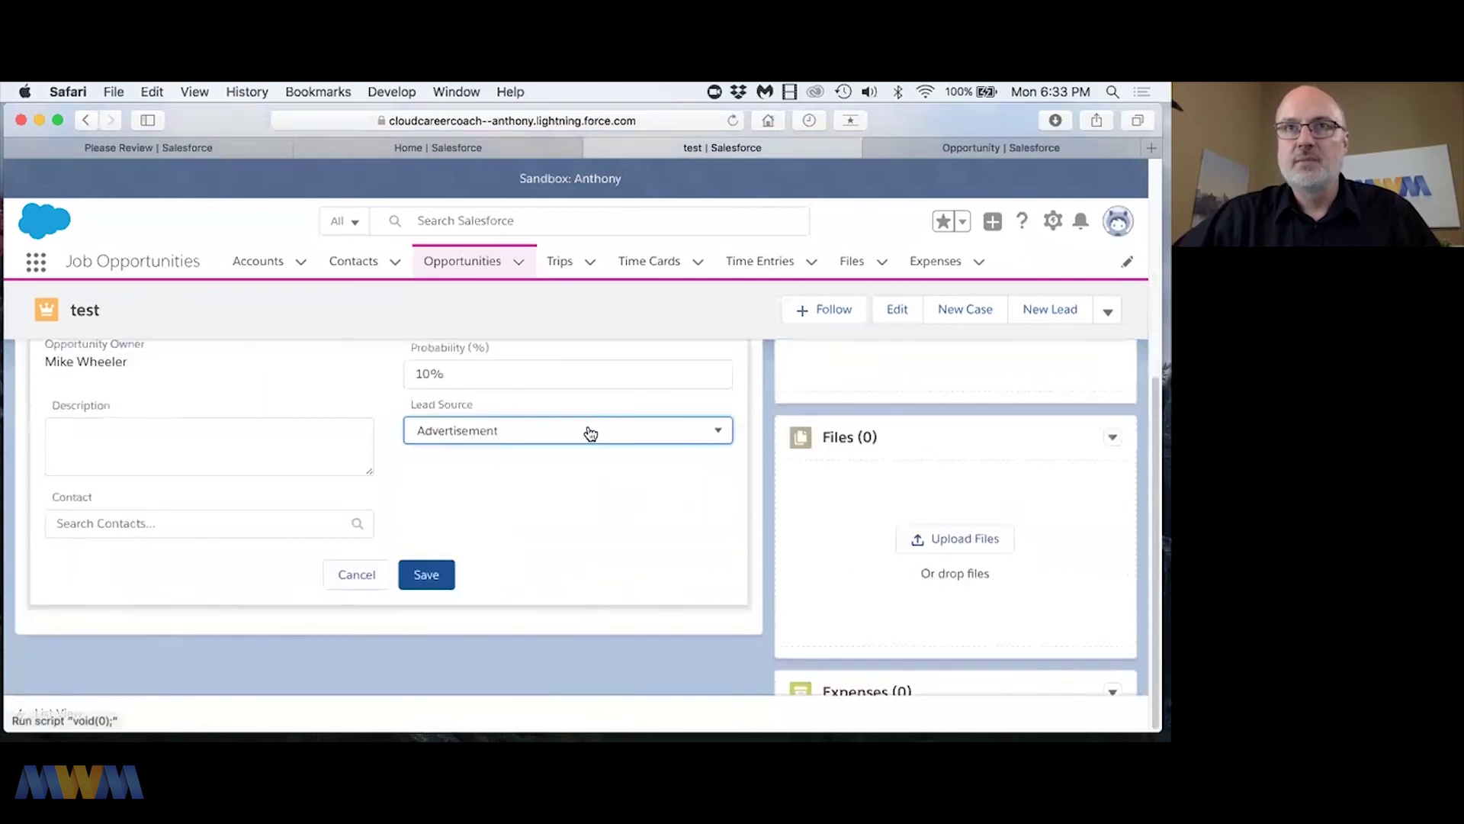
left_click(592, 432)
left_click(470, 566)
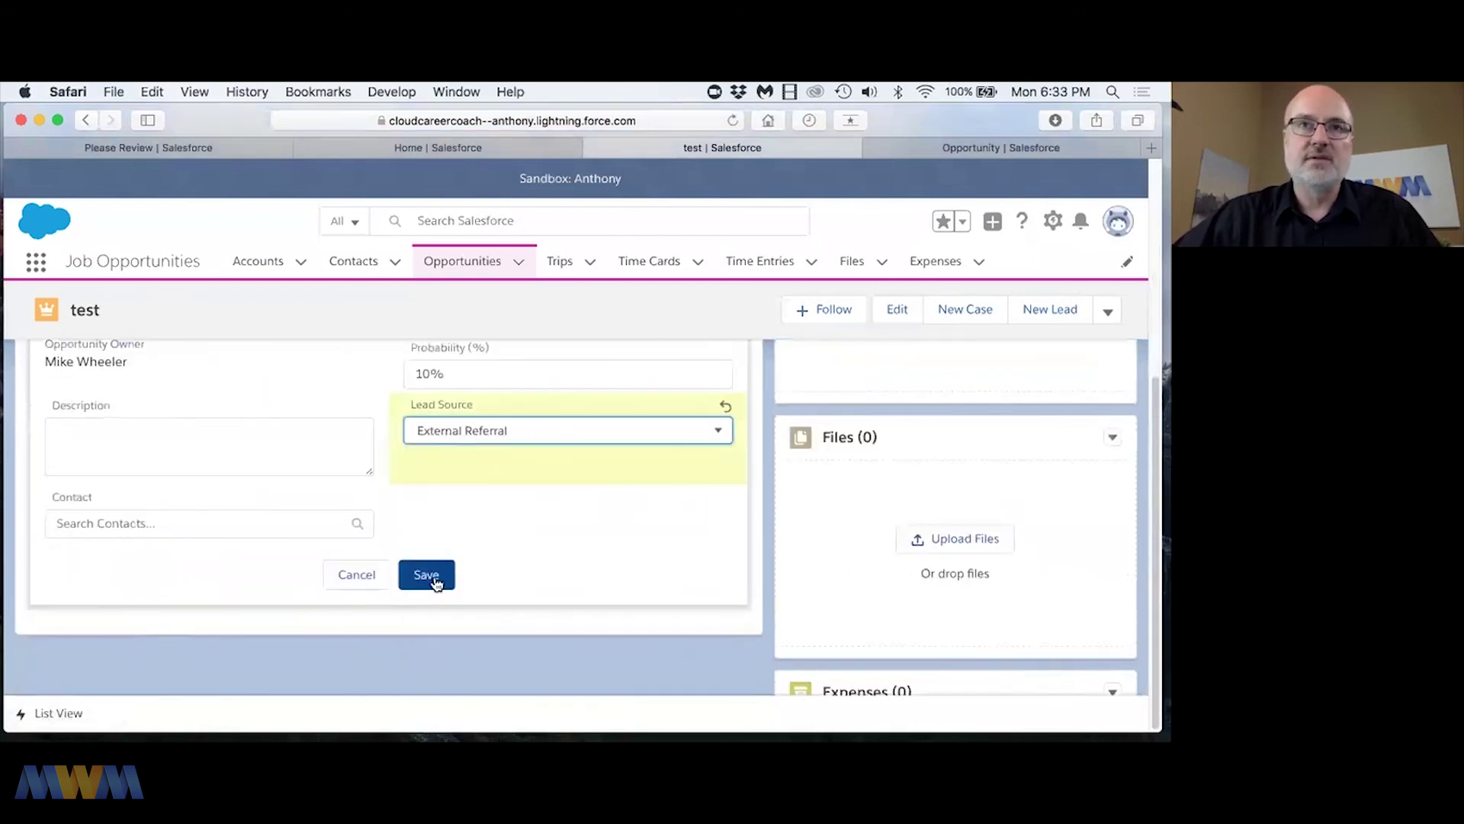